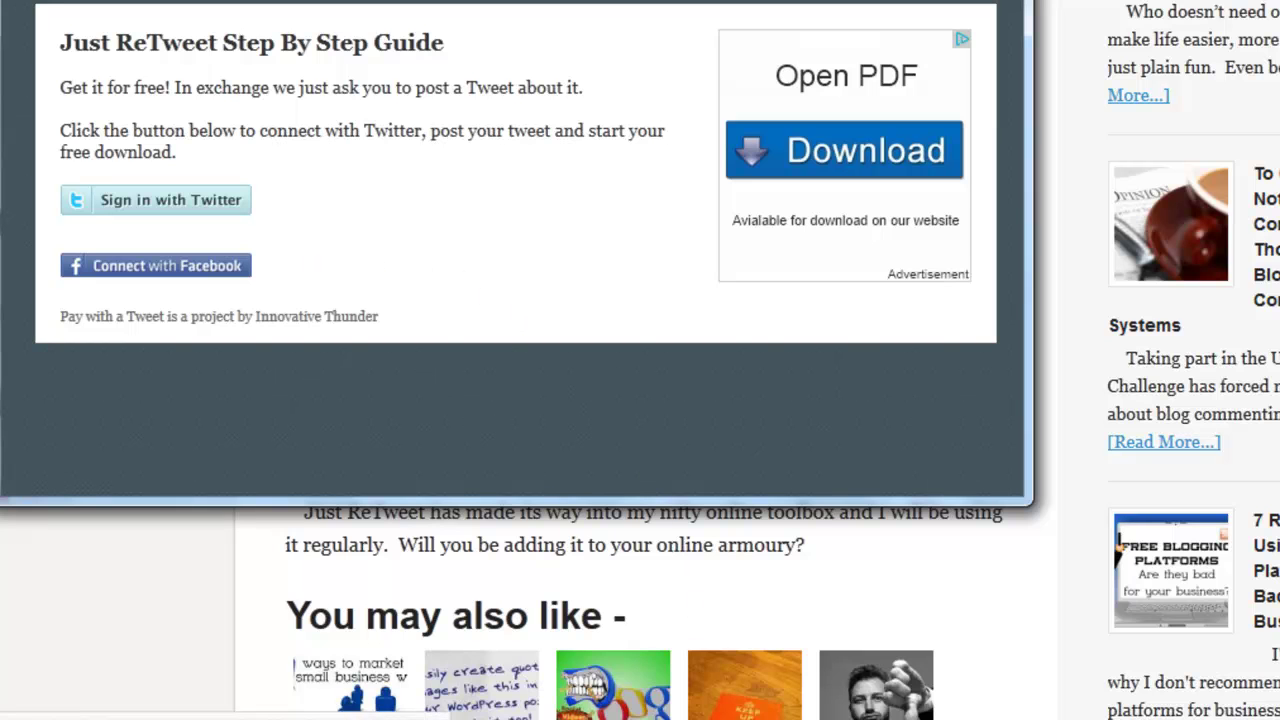
Open the form for selling a product for a Tweet and enter the seller's name and e-mail address
mouse_move(670, 715)
left_click(515, 650)
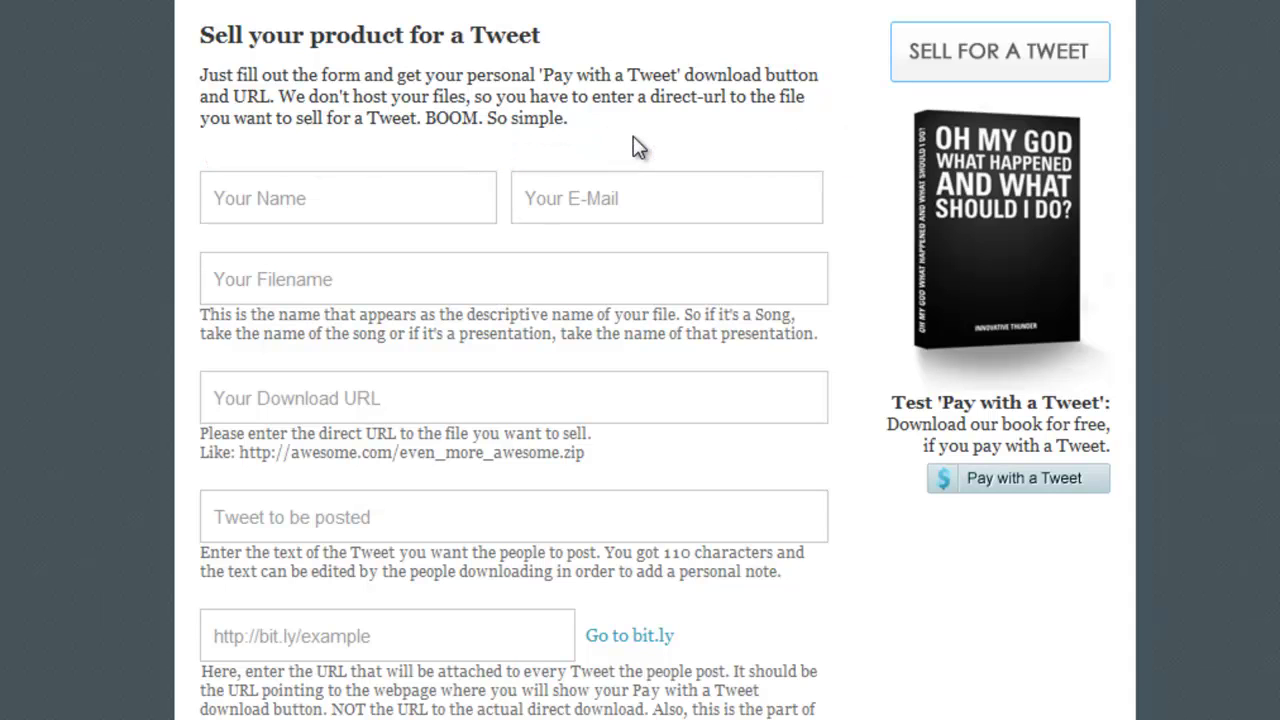
left_click(342, 212)
key("BackSpace")
key("BackSpace")
key("BackSpace")
key("BackSpace")
key("BackSpace")
key("BackSpace")
key("BackSpace")
key("BackSpace")
key("BackSpace")
type("Jan")
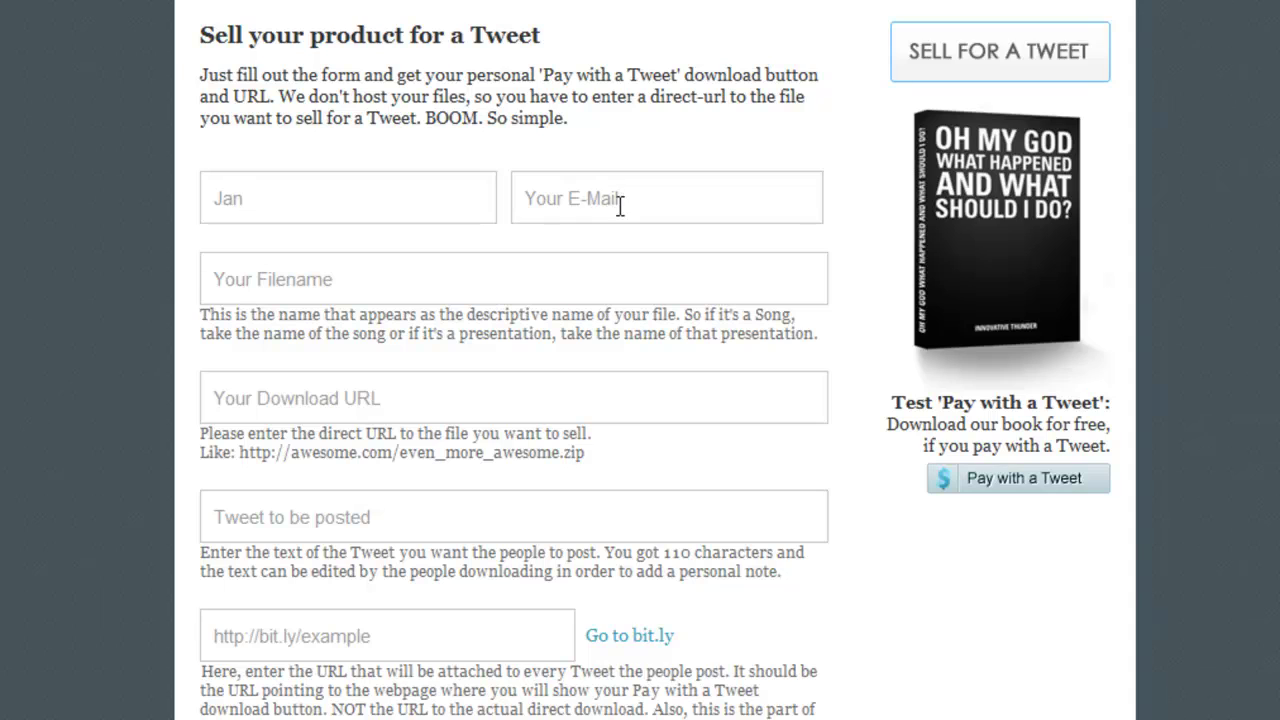
key("Tab")
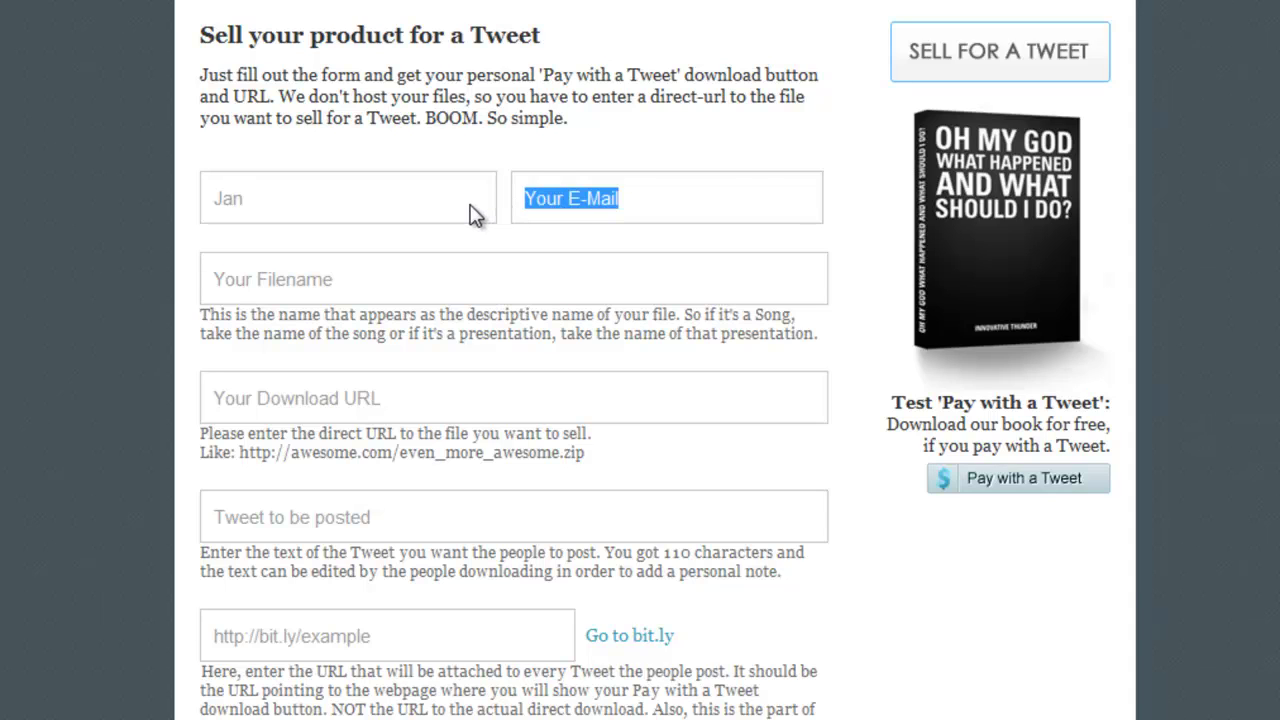
key("ctrl+v")
Enter "my free download" as the descriptive filename in the button form
left_click(451, 289)
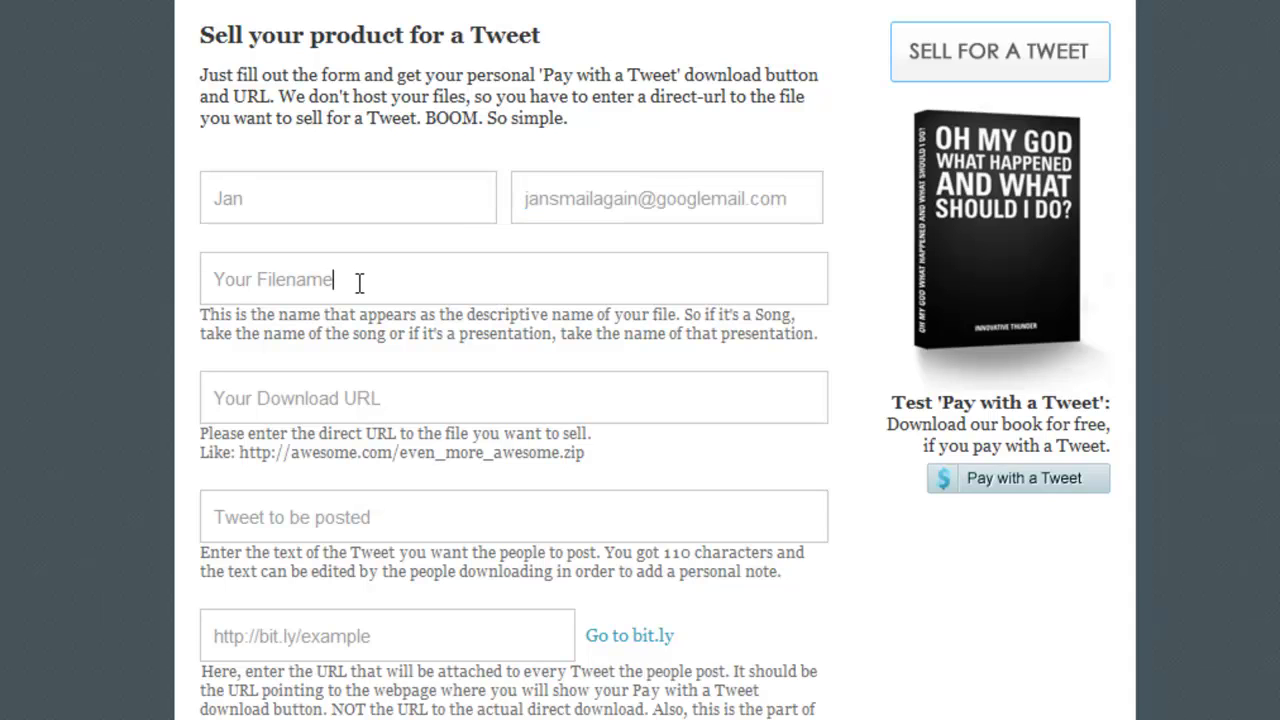
left_click_drag(359, 283, 190, 295)
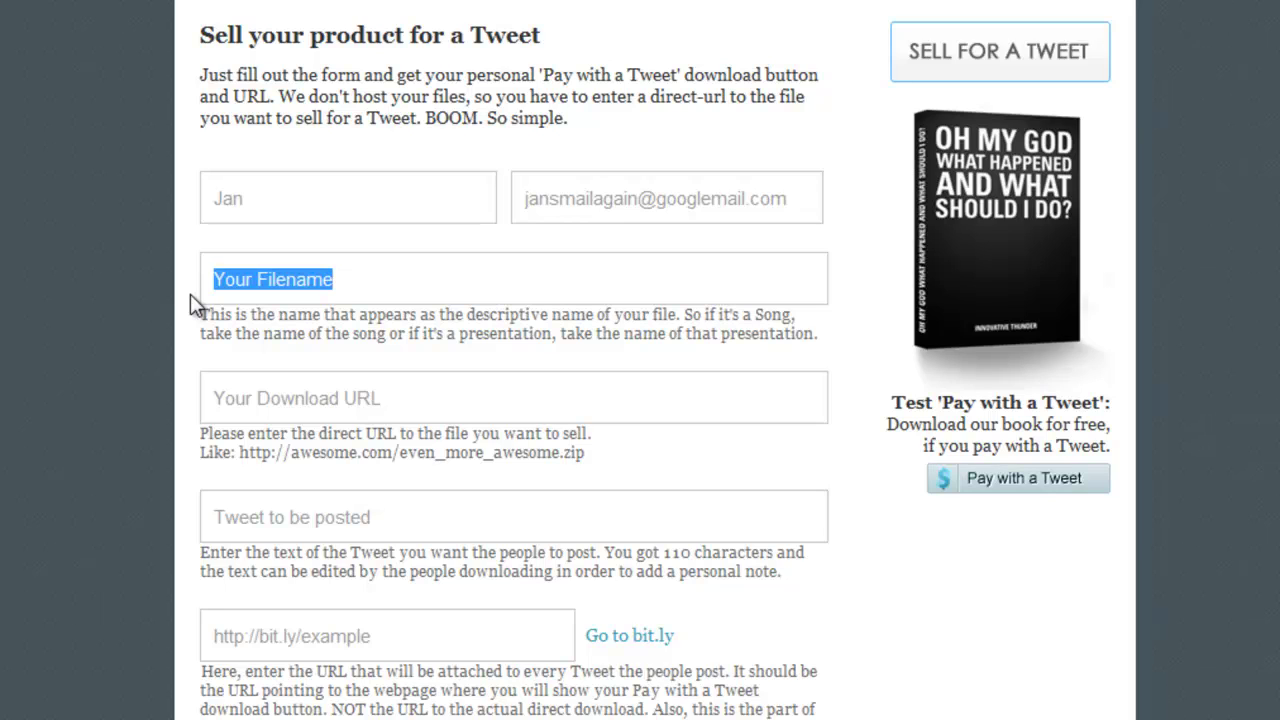
type("my fre")
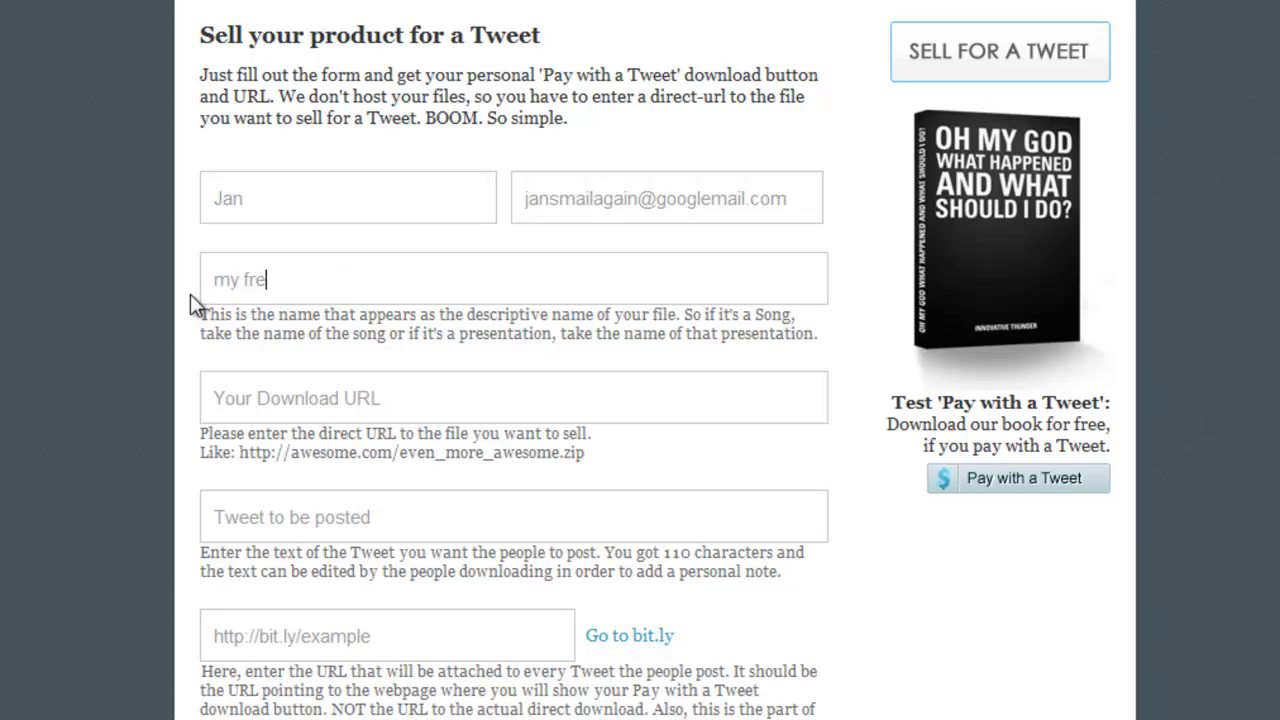
type("e download")
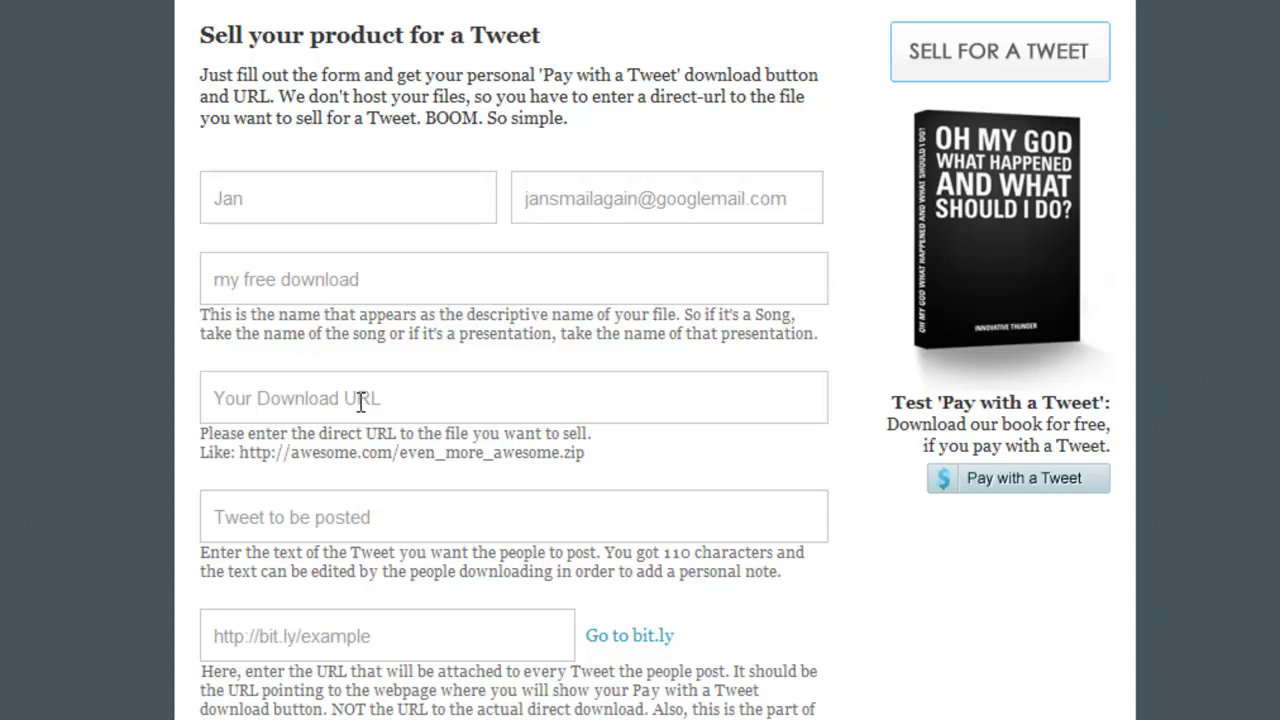
left_click_drag(406, 400, 208, 404)
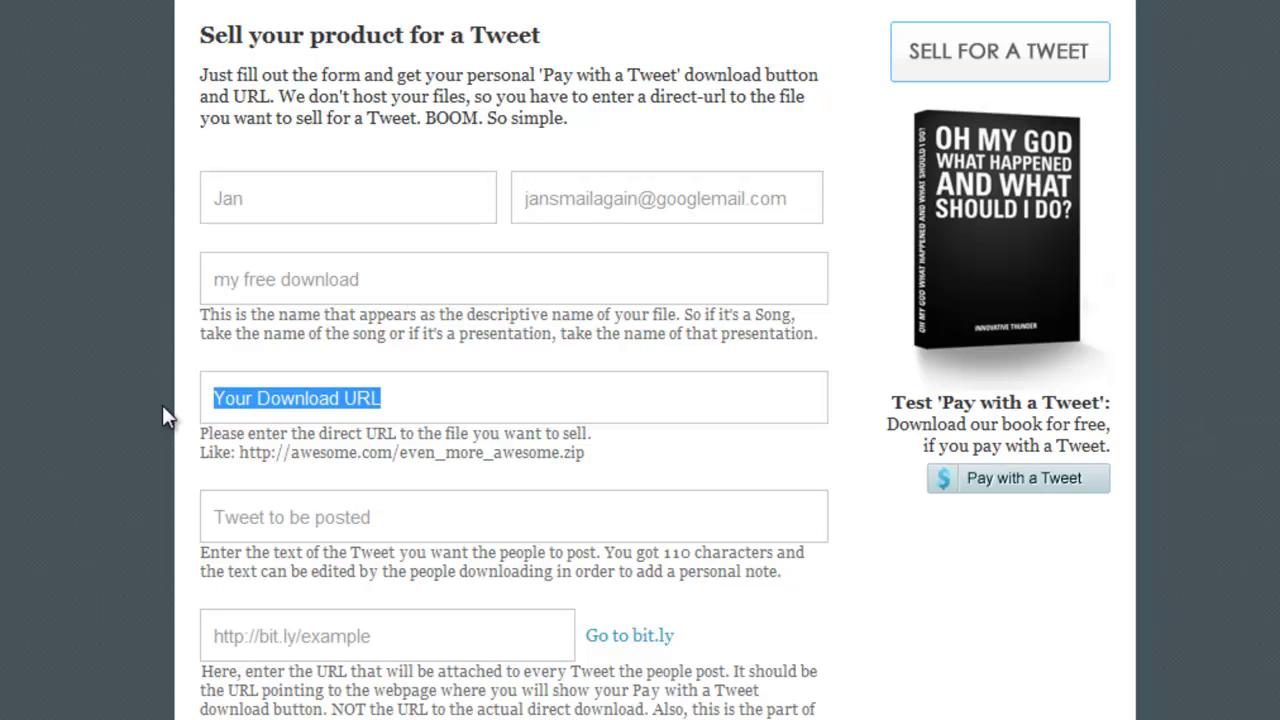
type("http://")
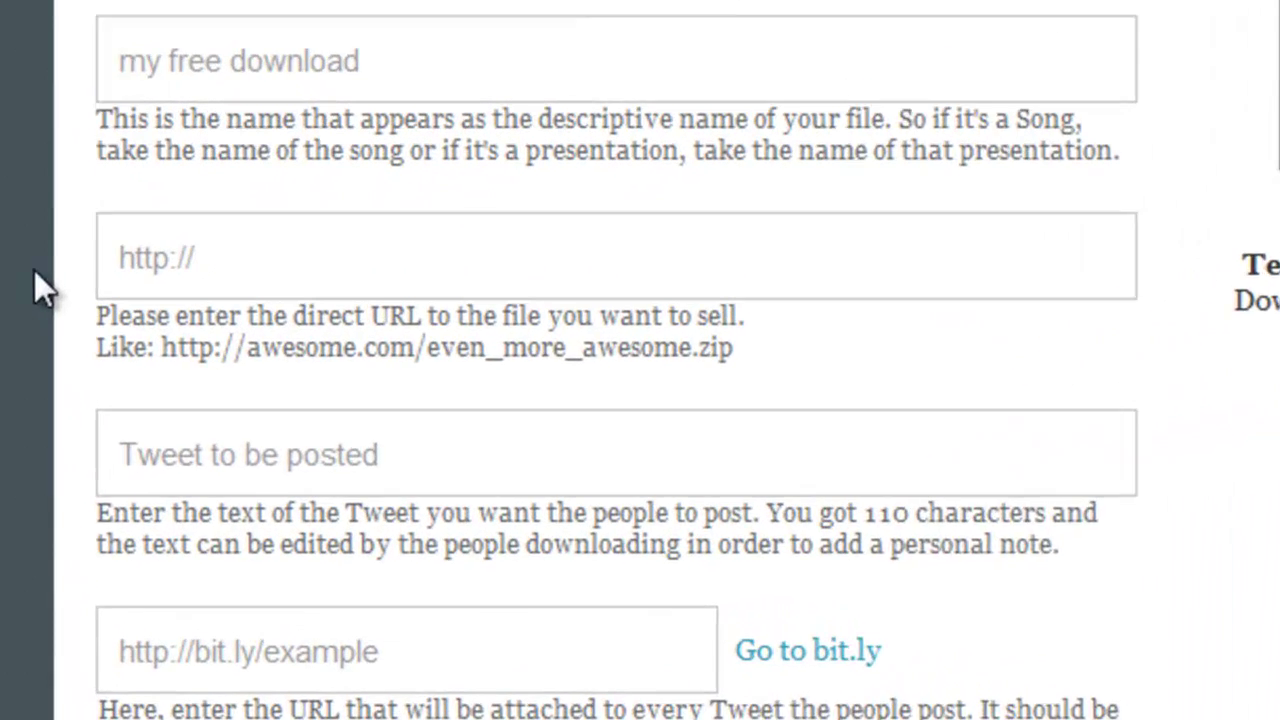
type("www.mydownloadpage.co.uk/")
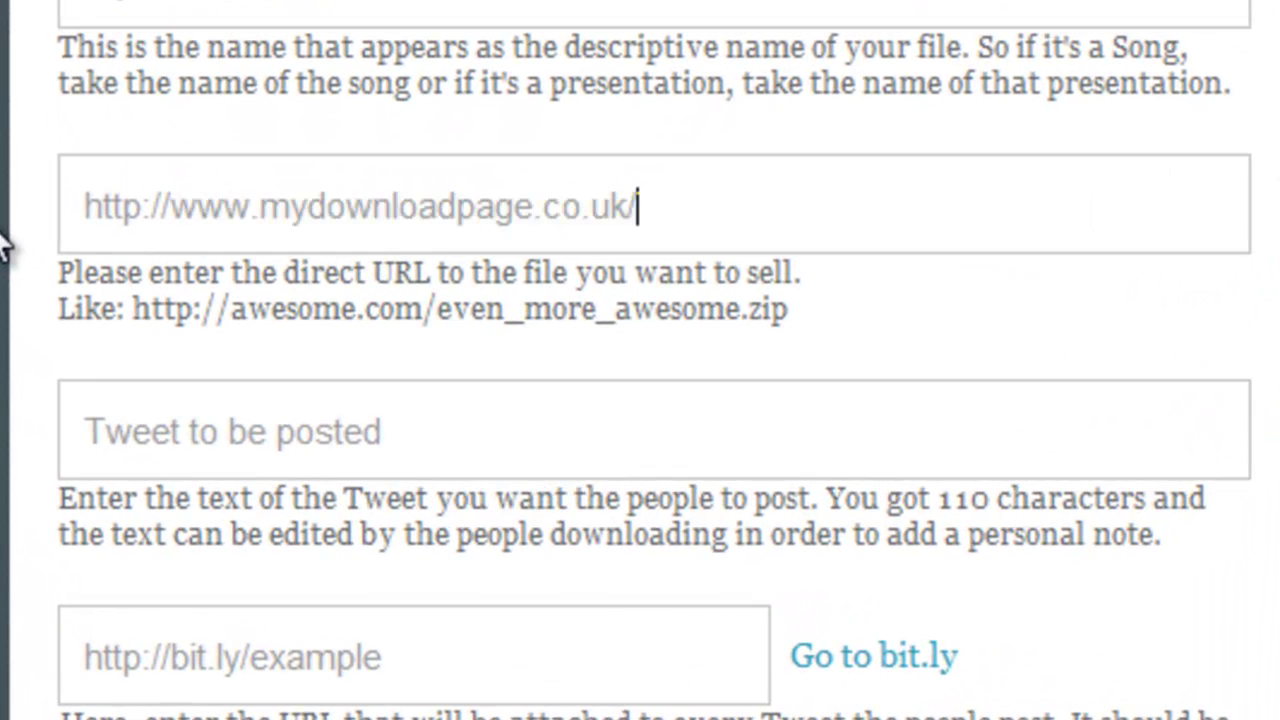
type("download.p")
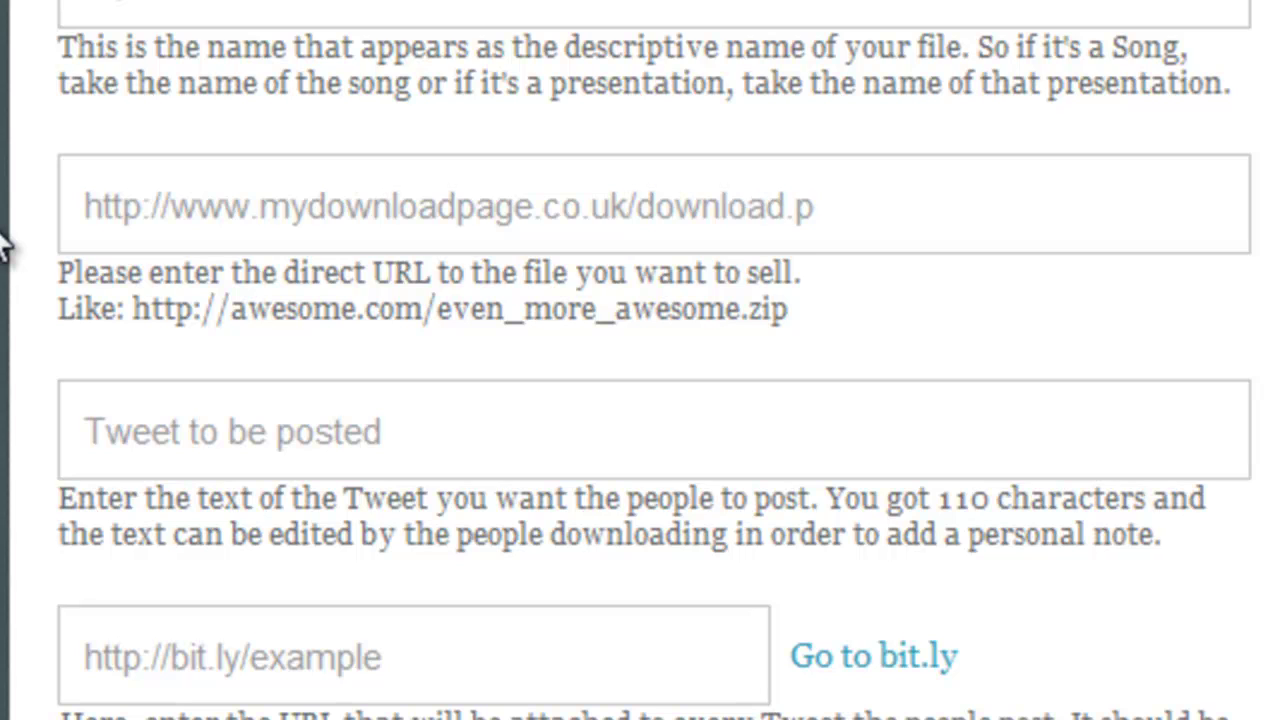
type("df")
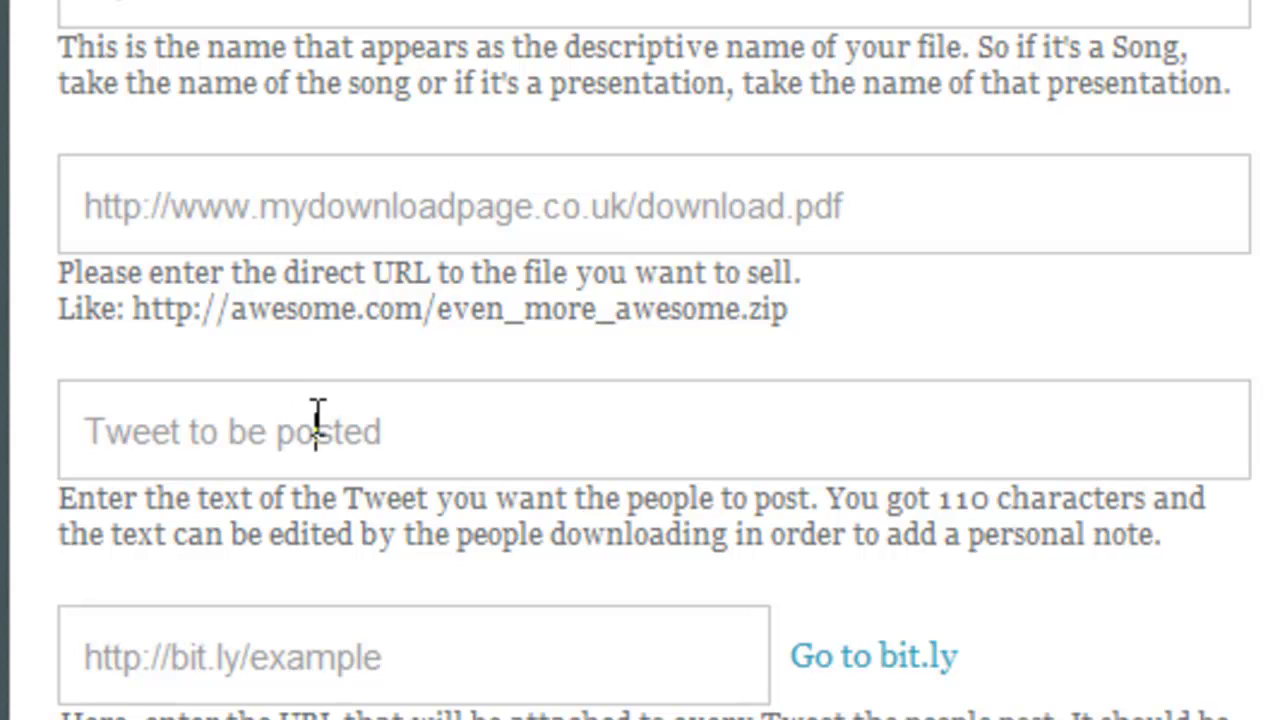
Enter "I downloaded this cool info!" as the text of the Tweet to be posted
left_click_drag(421, 431, 47, 434)
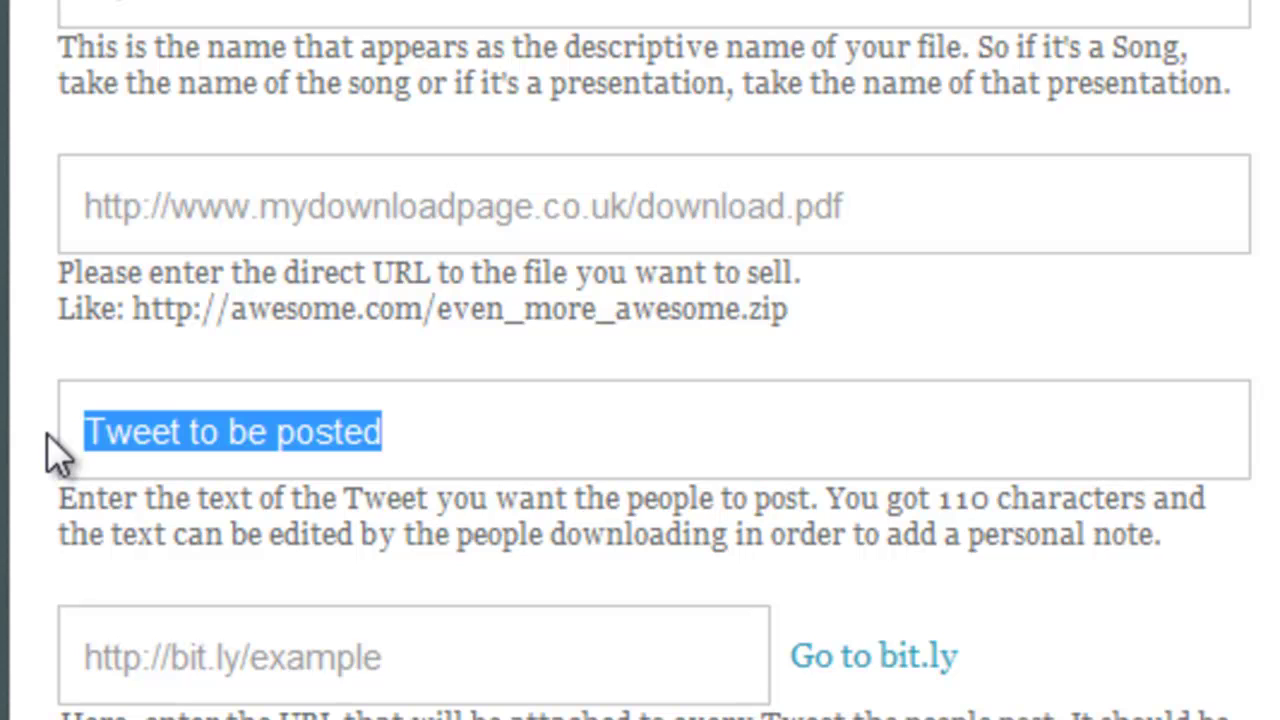
type("I do")
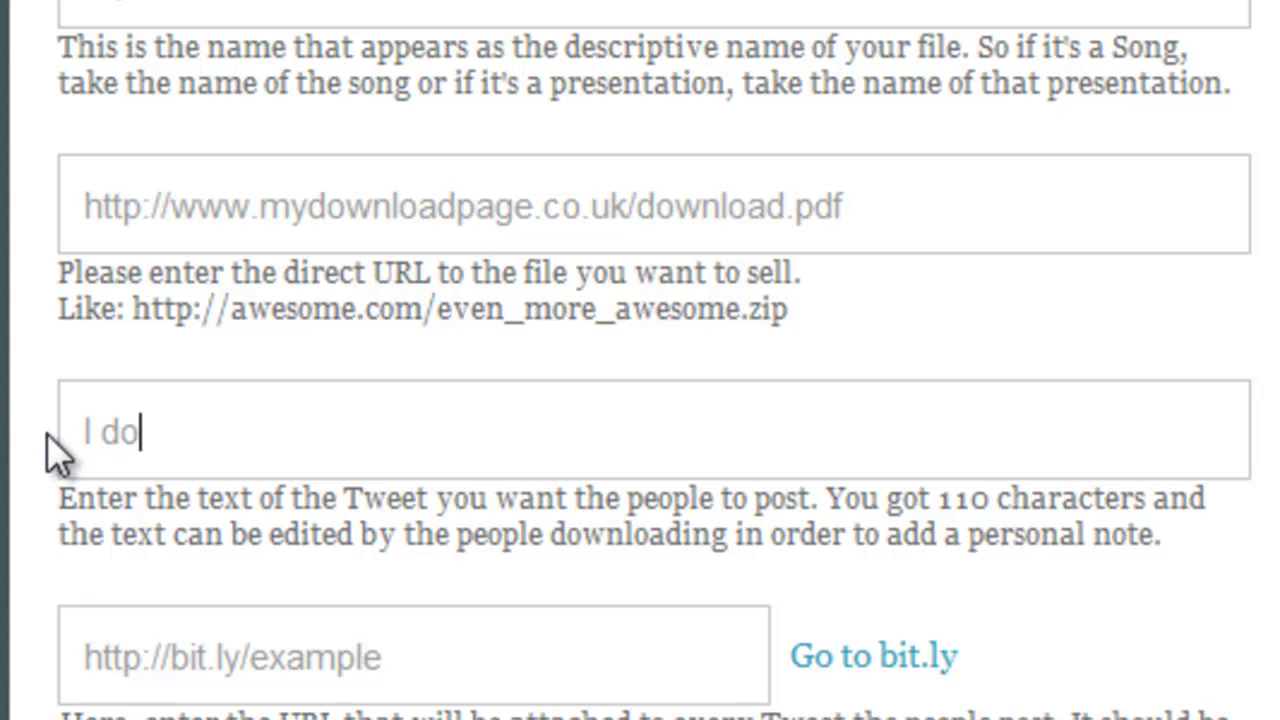
type("wnloaded ")
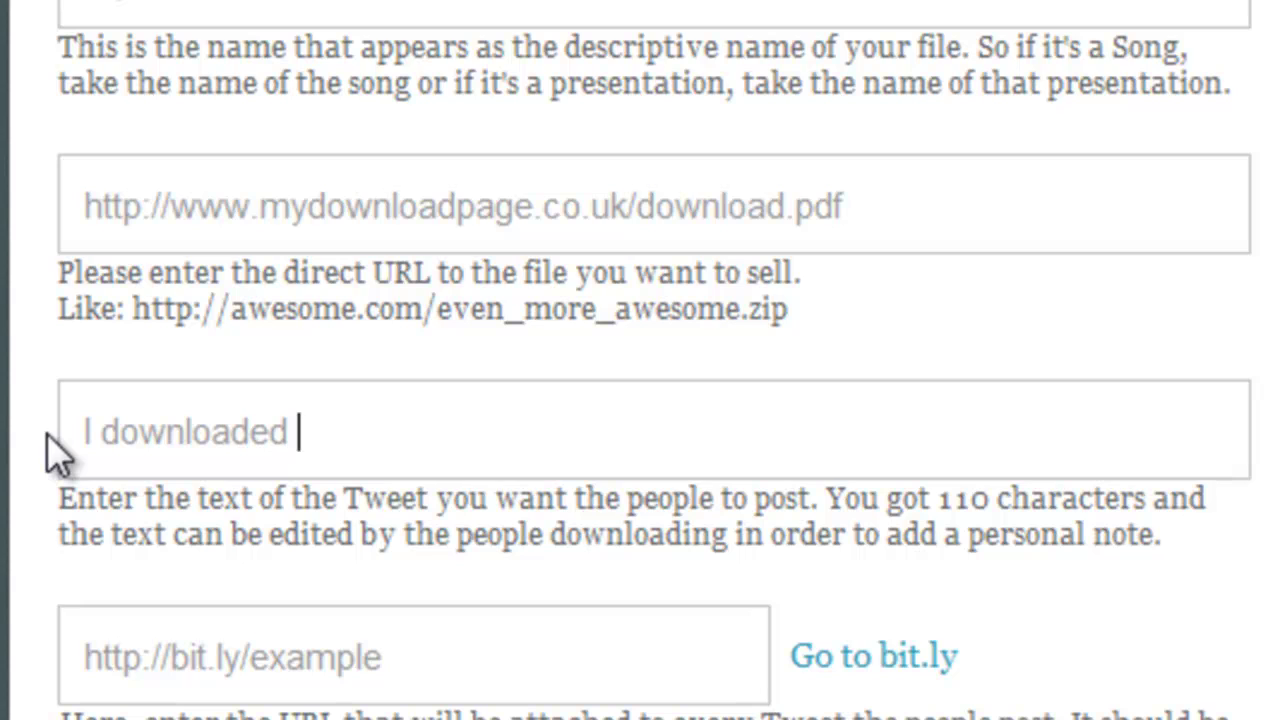
type("this cool inf")
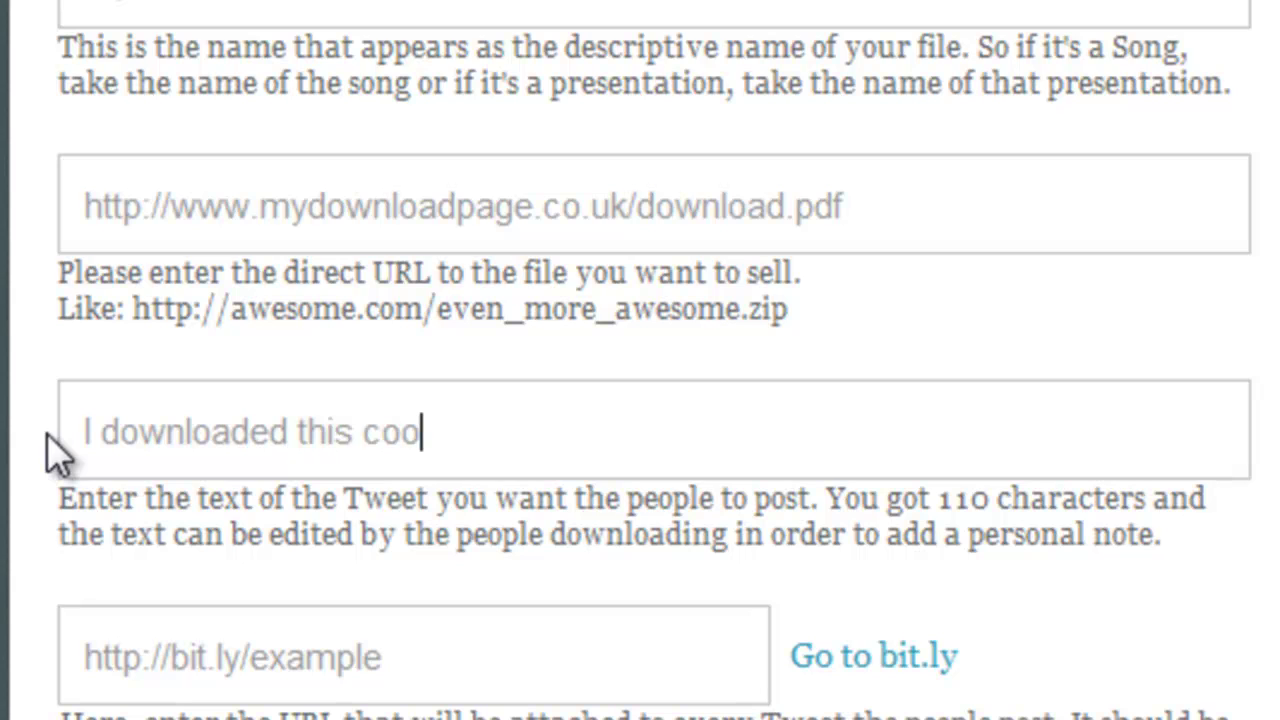
type("o!")
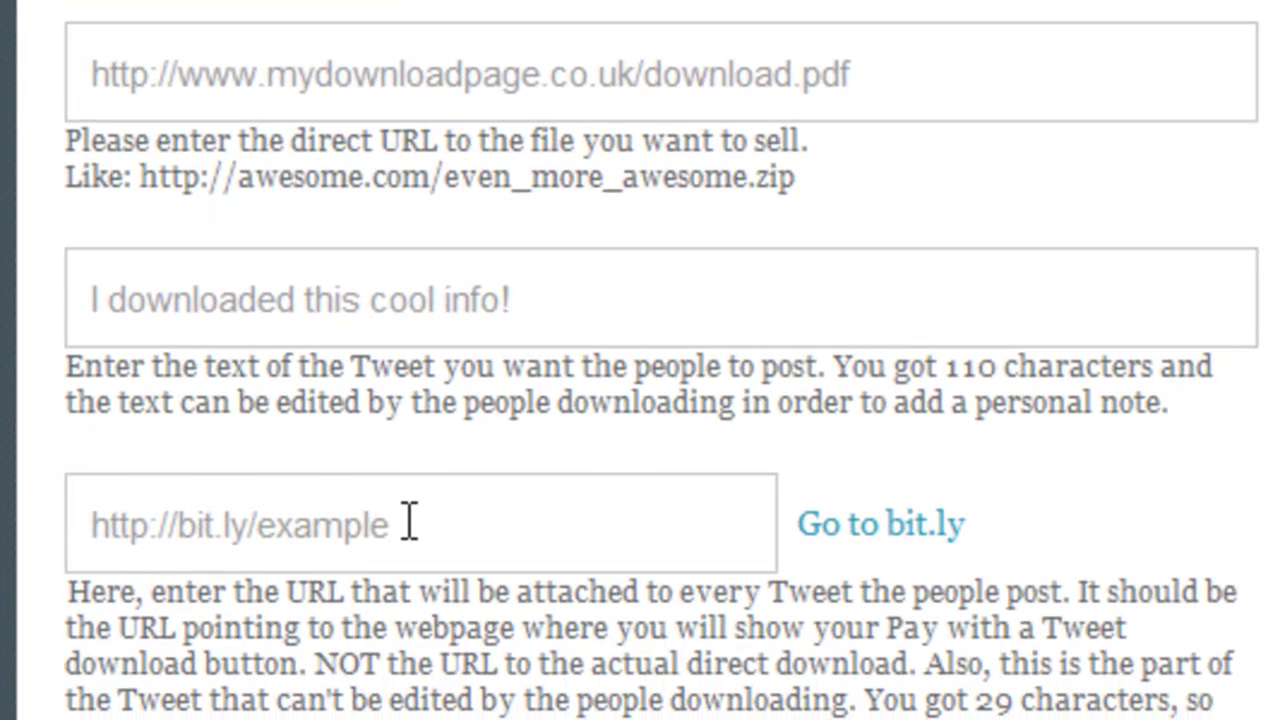
Switch to the WordPress post editor and copy the full permalink of the post "How To Add A Pay With A Tweet Button To Your Posts"
left_click_drag(657, 531, 30, 553)
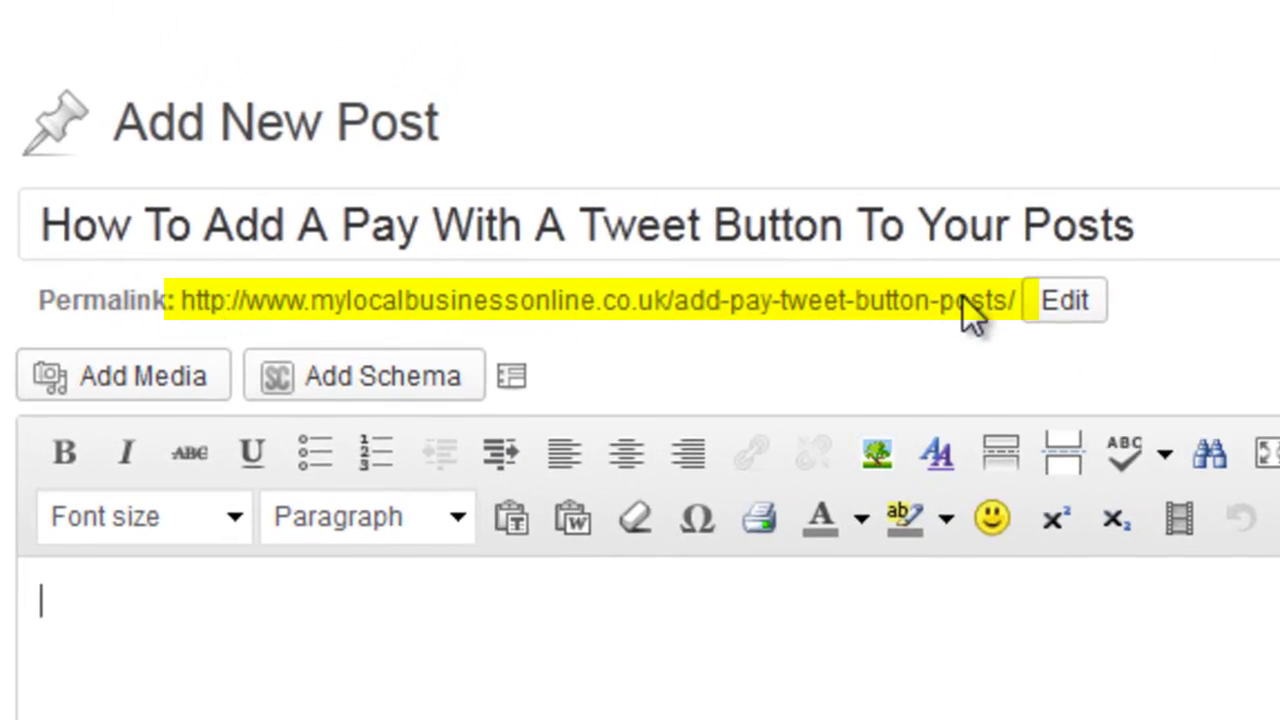
left_click_drag(178, 301, 1007, 314)
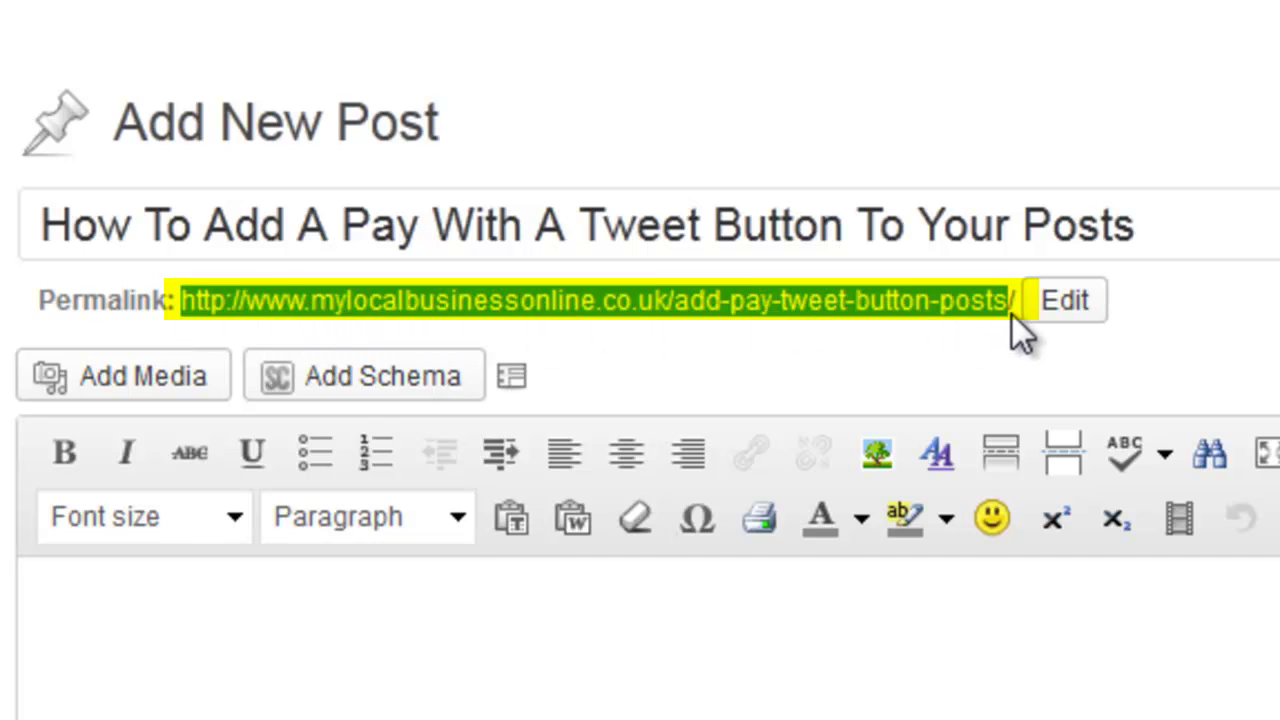
right_click(952, 313)
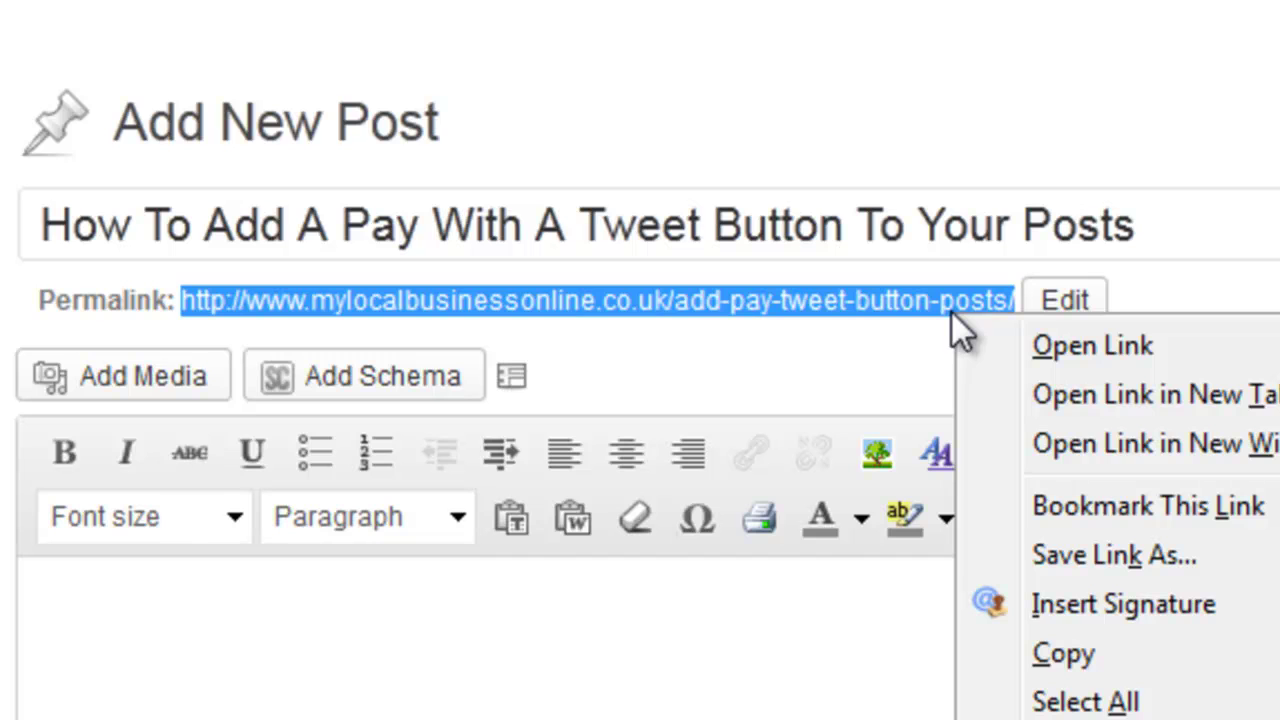
left_click(1082, 658)
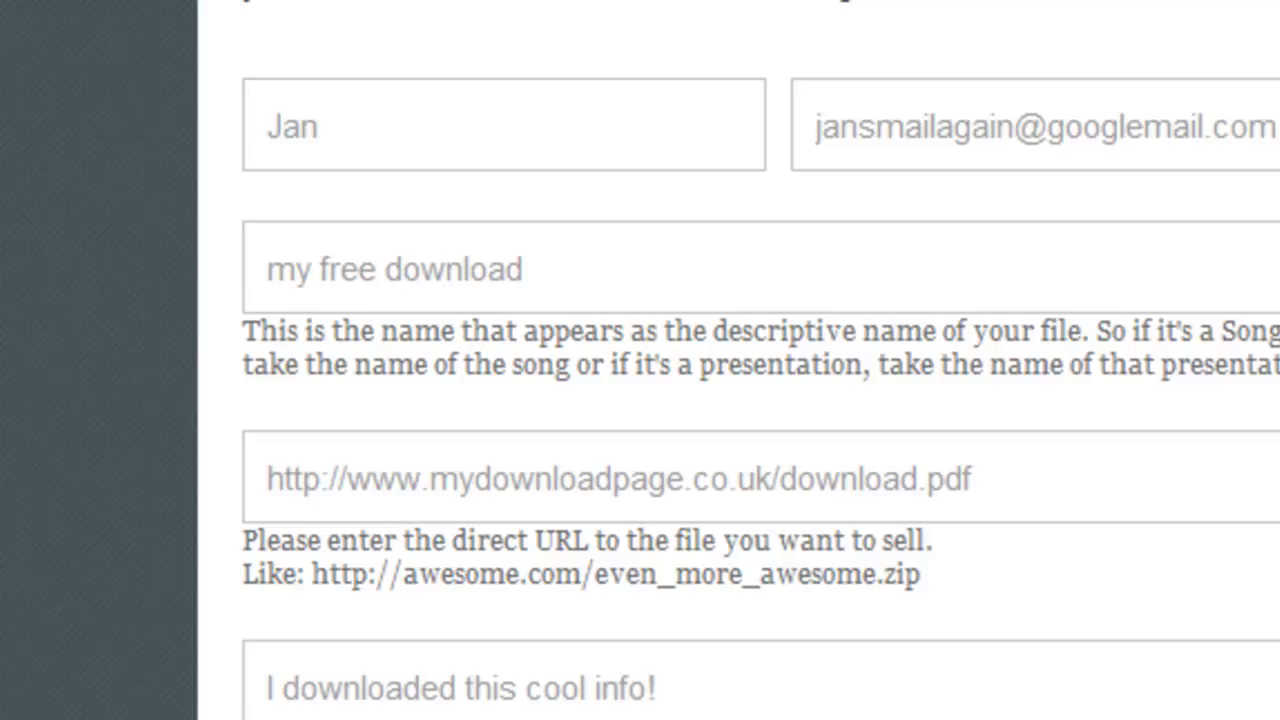
triple_click(437, 586)
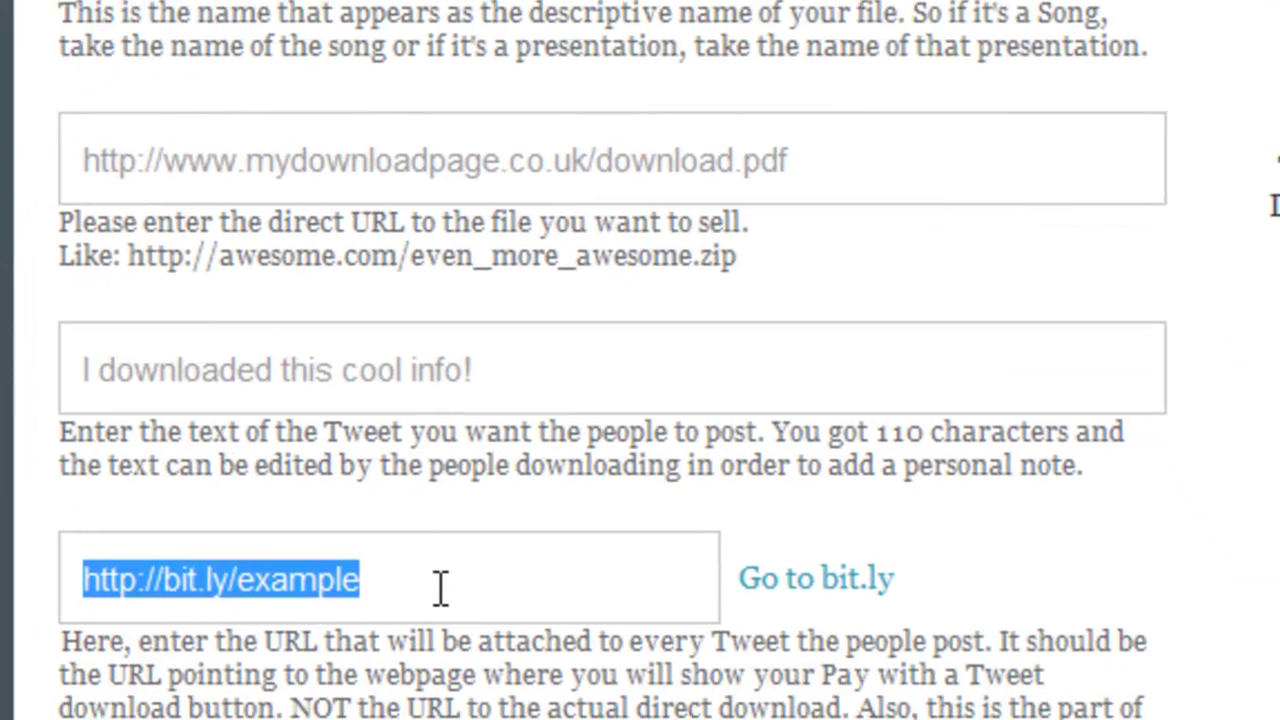
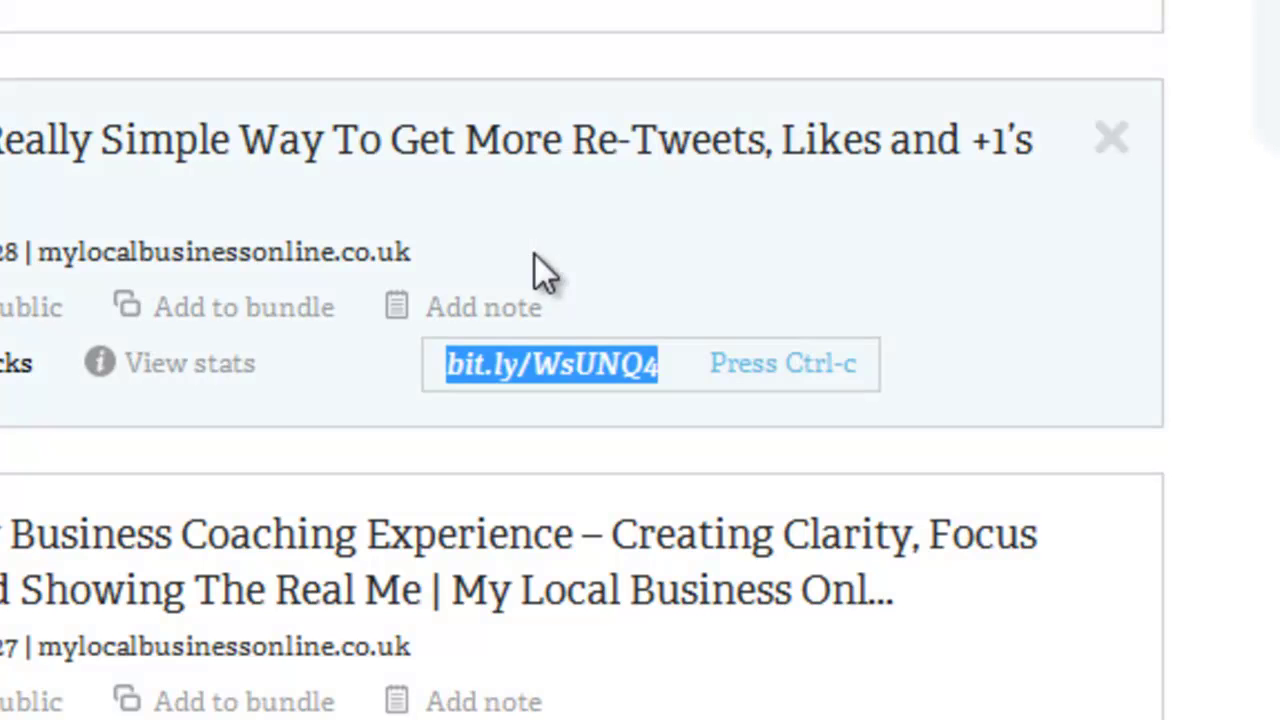
right_click(538, 373)
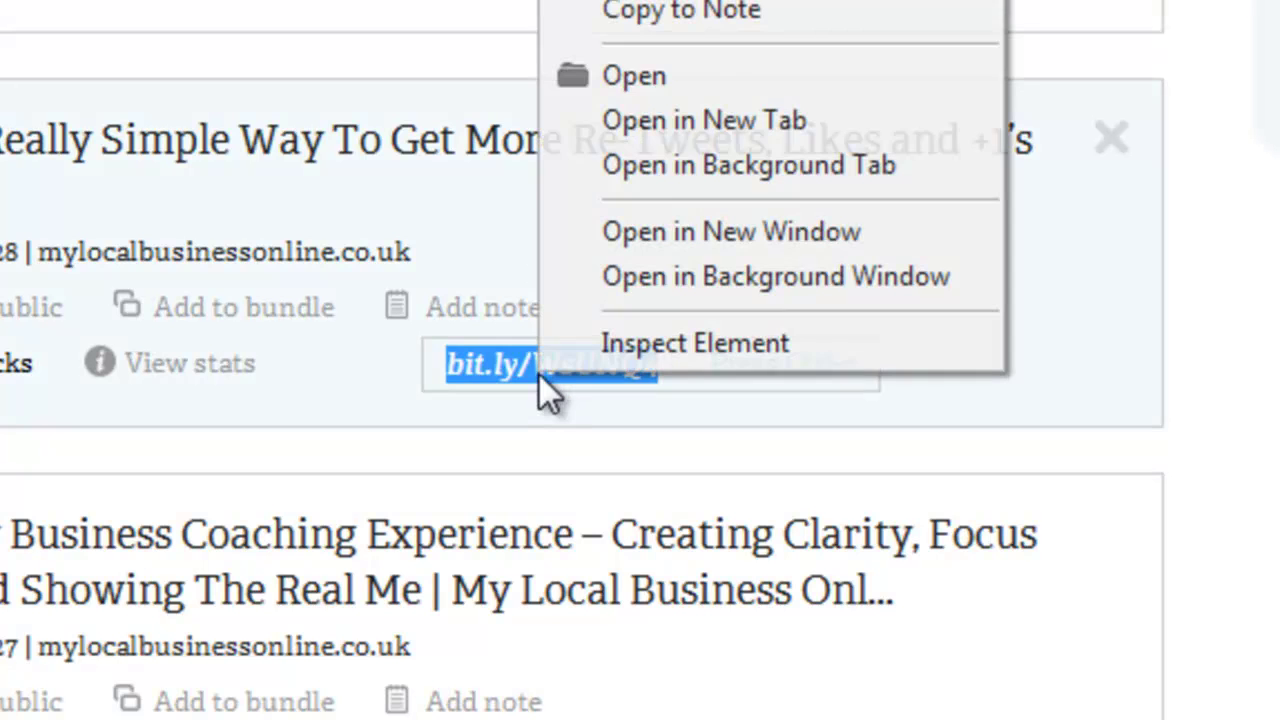
left_click(640, 2)
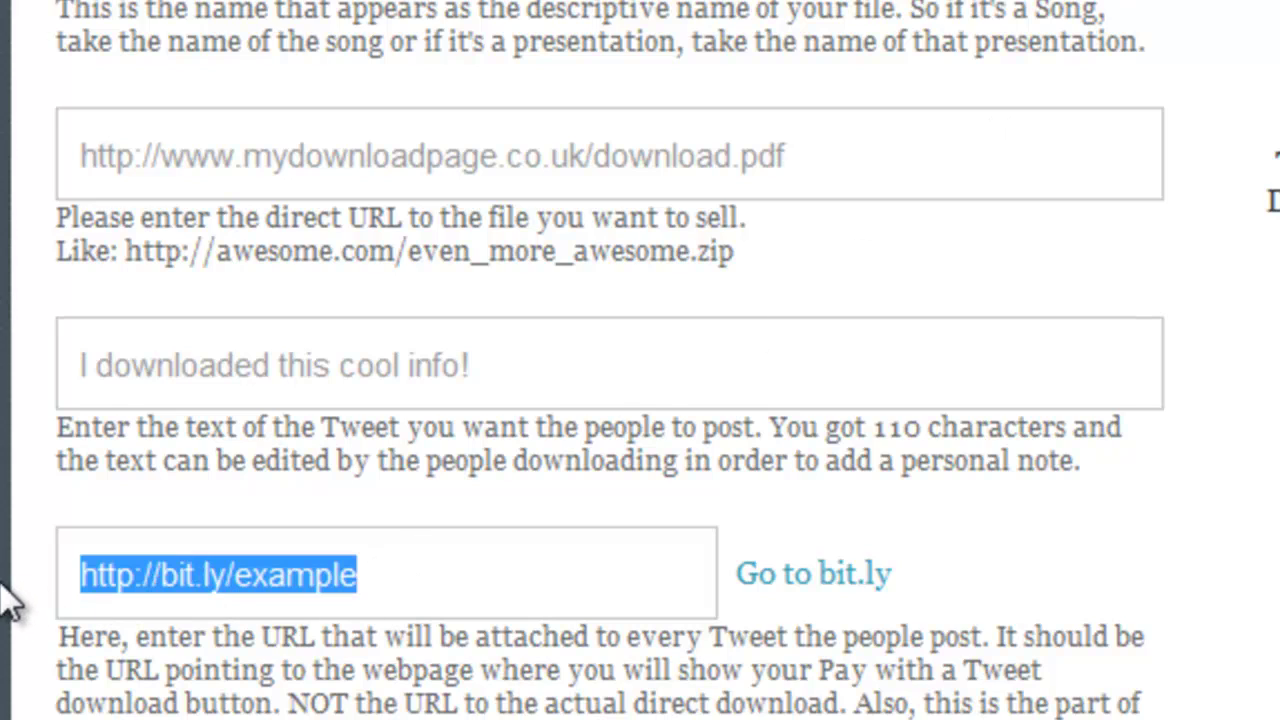
type("http://bit.ly/WsUNQ4")
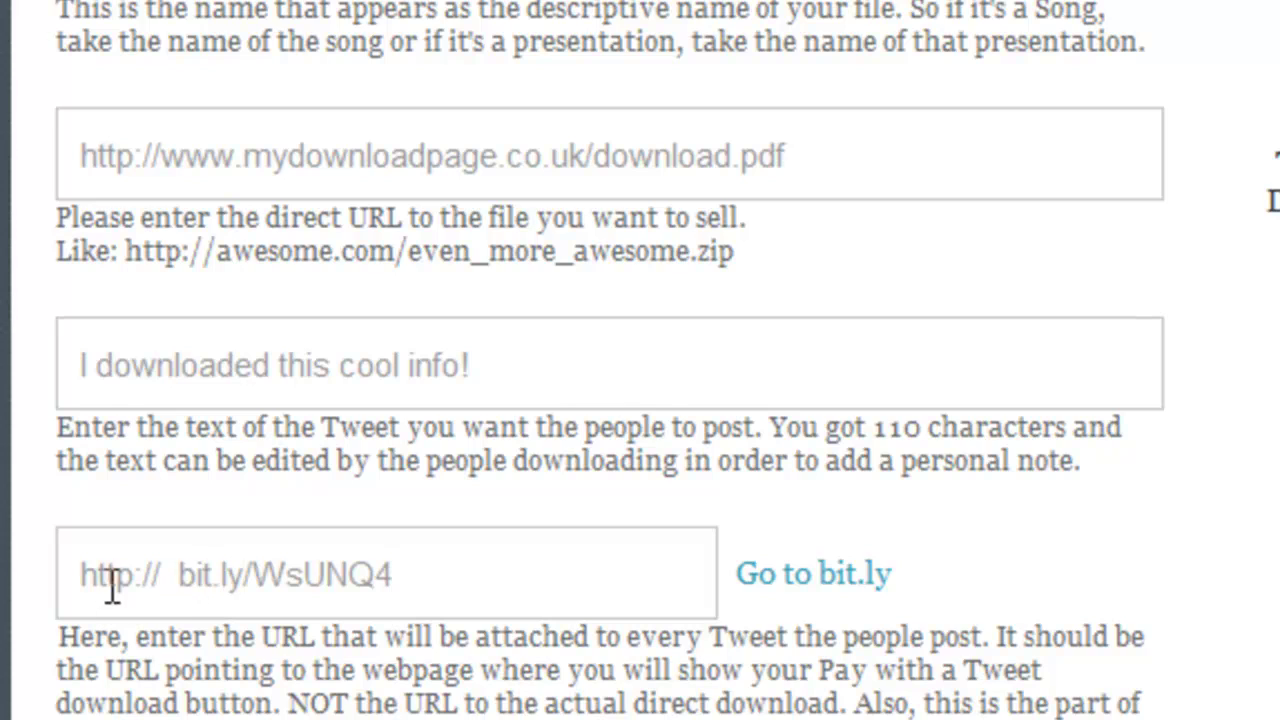
left_click(183, 577)
key("BackSpace")
key("BackSpace")
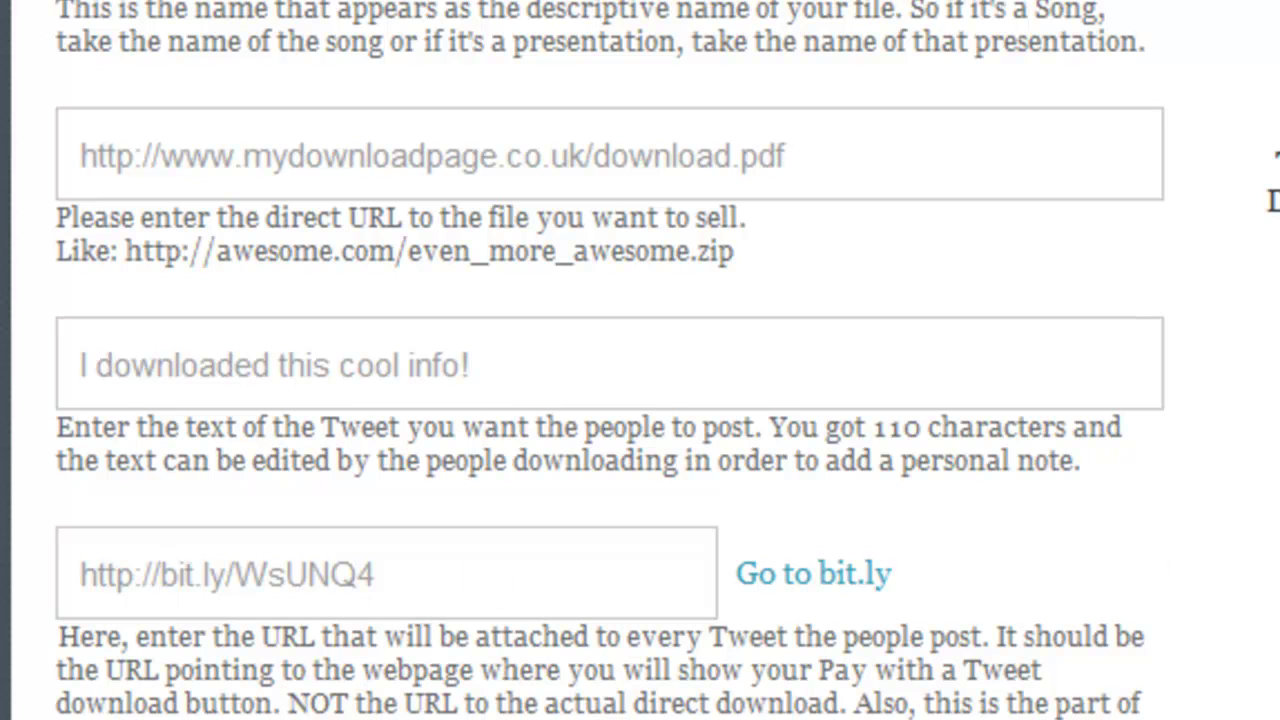
Enter the human verification code shown in the captcha image and create the button
scroll(640, 360, "down", 7)
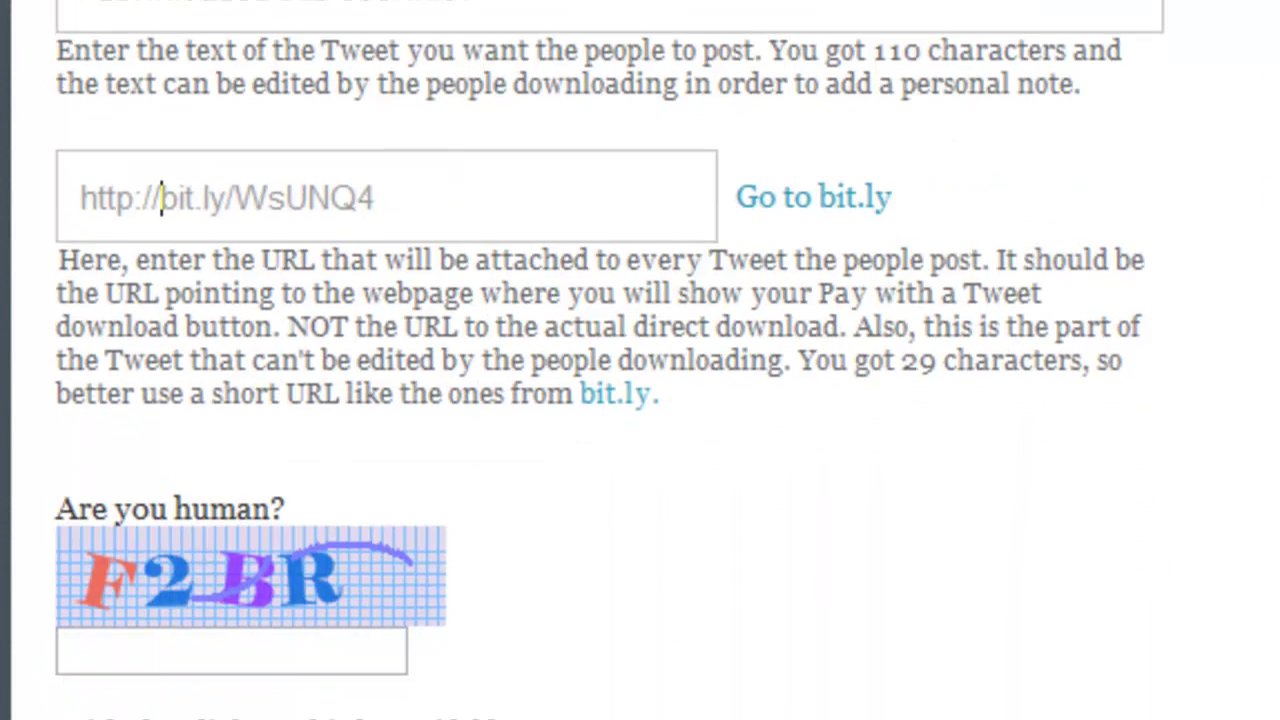
left_click(249, 362)
type("f2br")
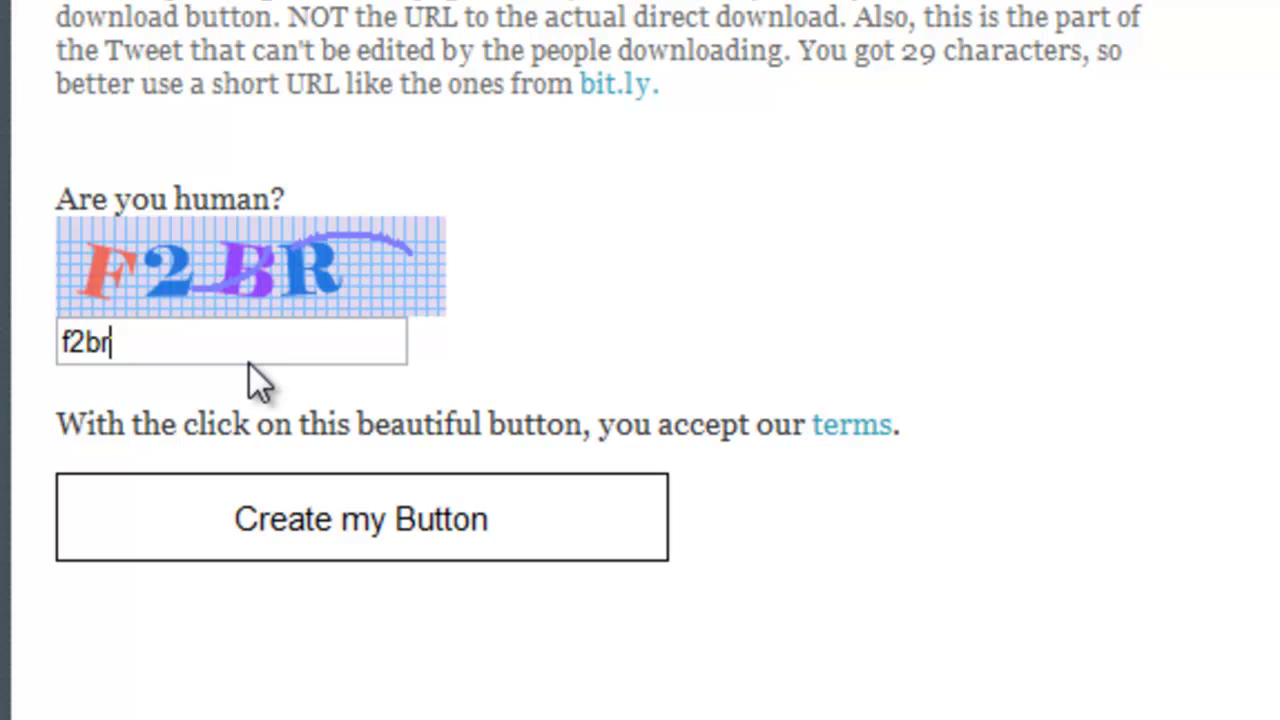
left_click(306, 527)
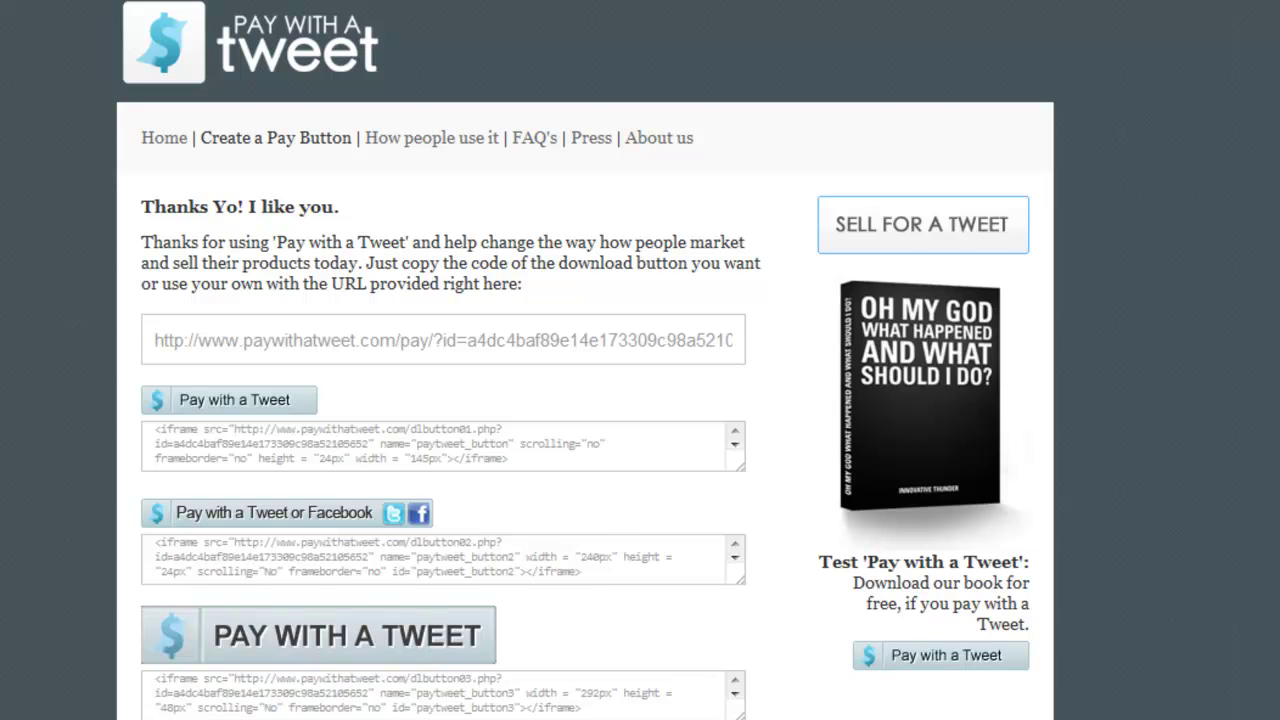
Review the generated button options and copy the iframe embed code of the "Pay with a Tweet or Facebook" button
scroll(585, 360, "down", 8)
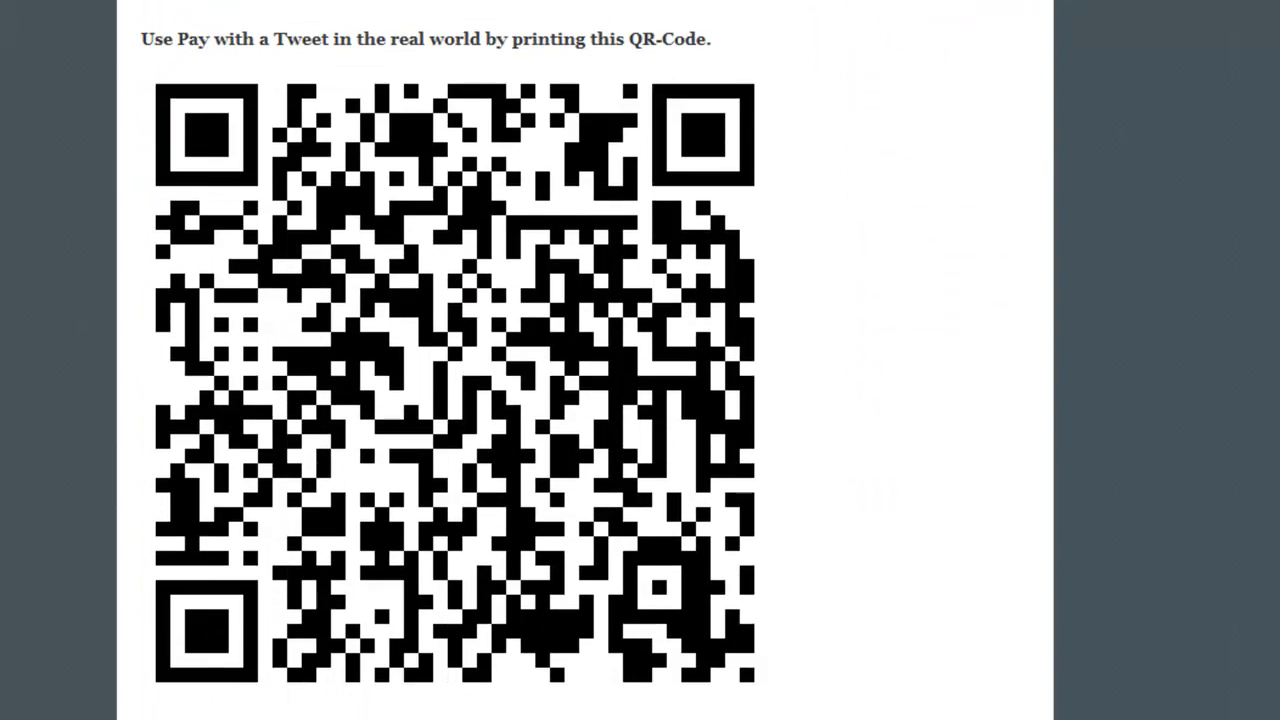
scroll(585, 360, "up", 5)
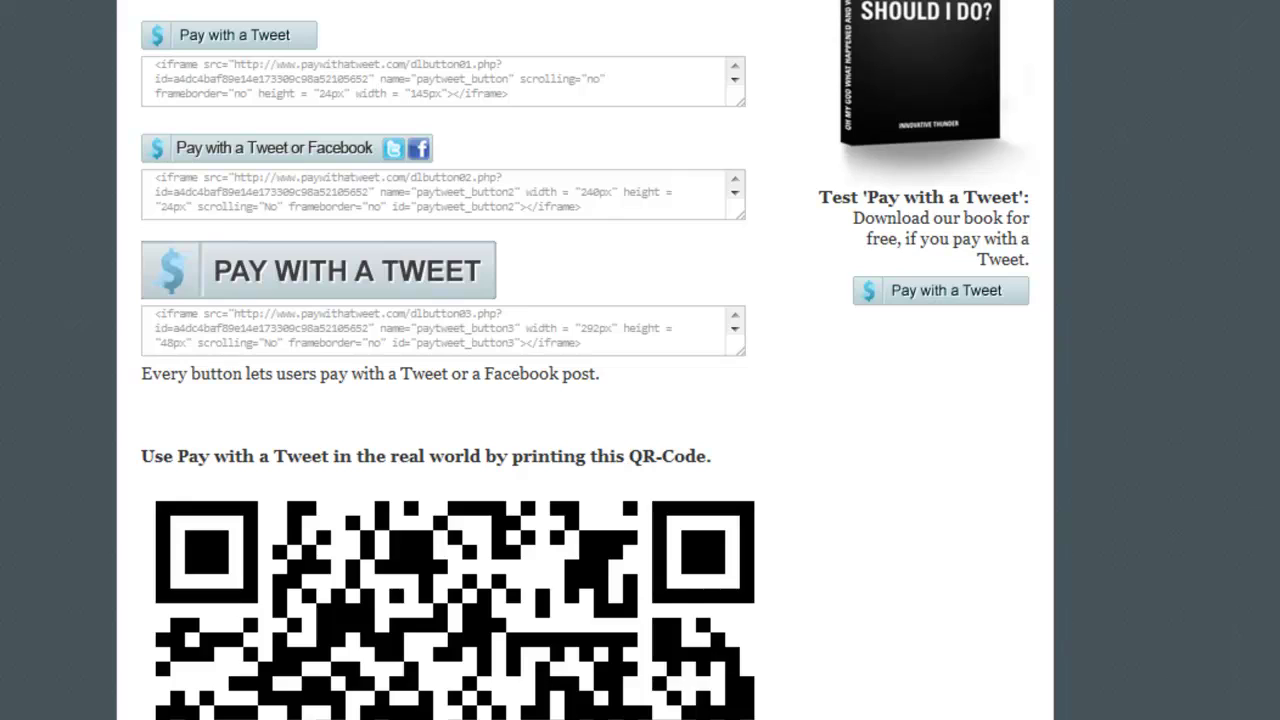
scroll(585, 360, "up", 3)
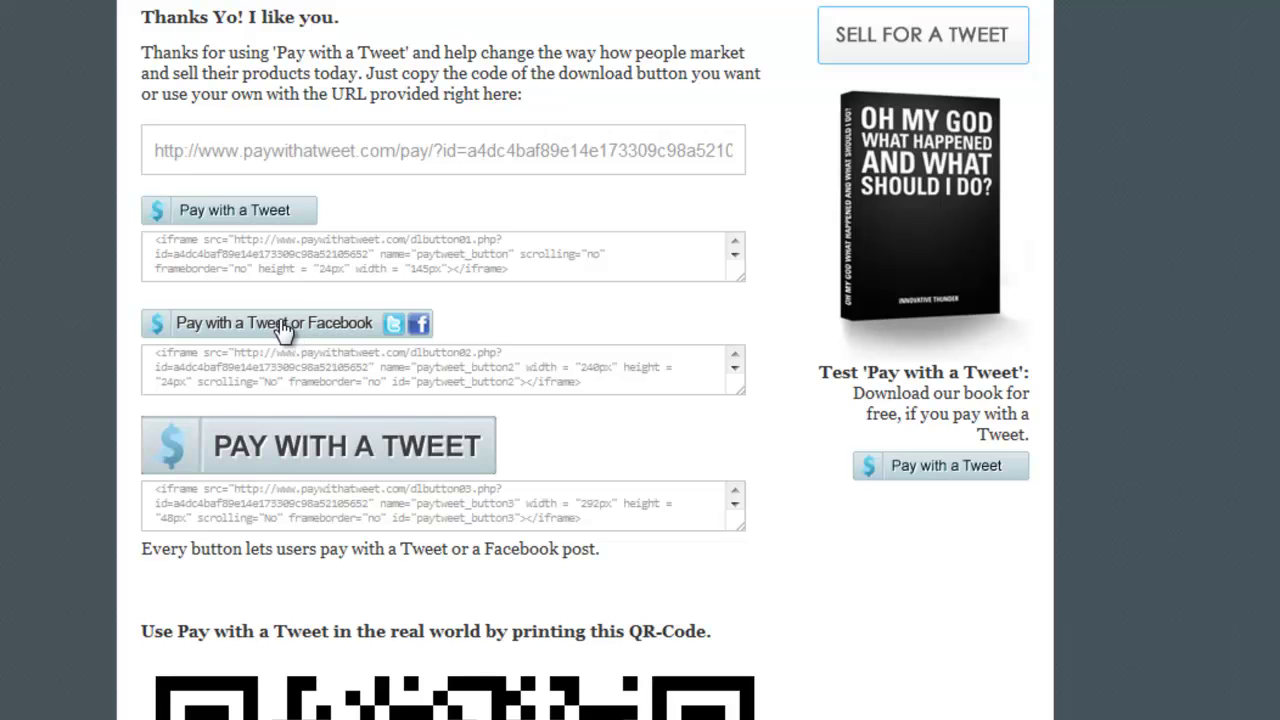
left_click_drag(153, 354, 604, 418)
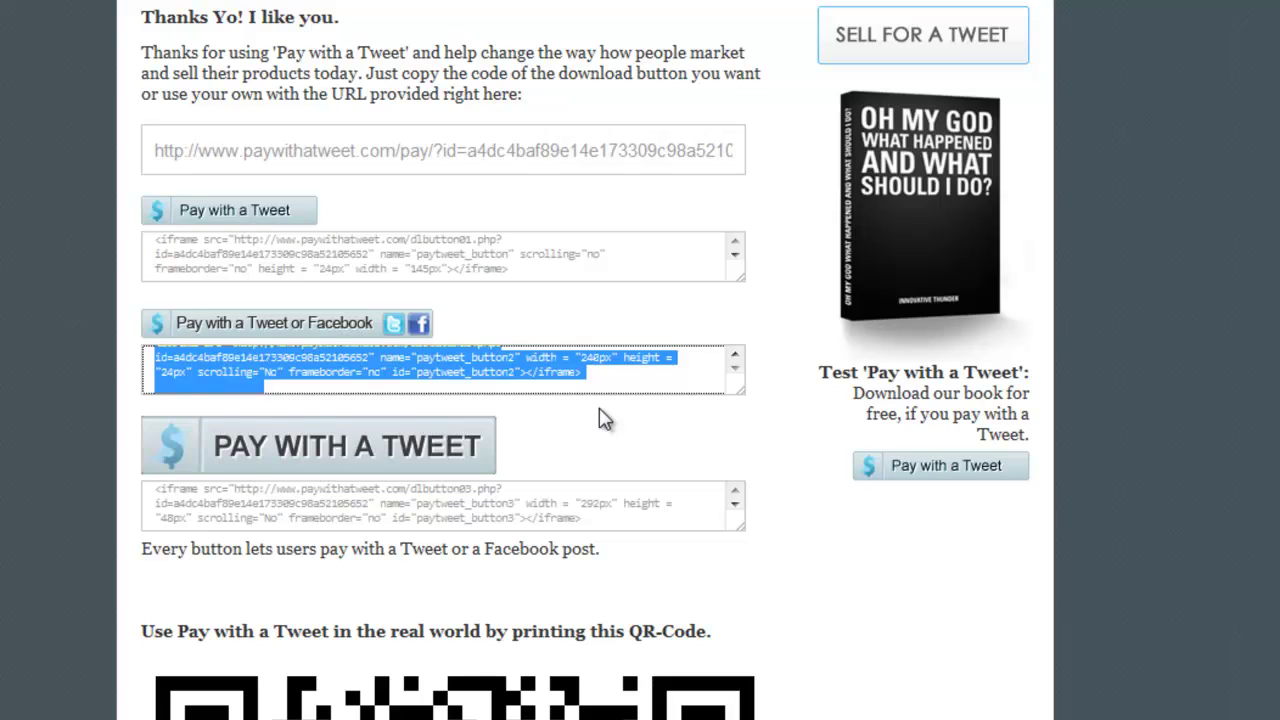
right_click(537, 388)
left_click(640, 105)
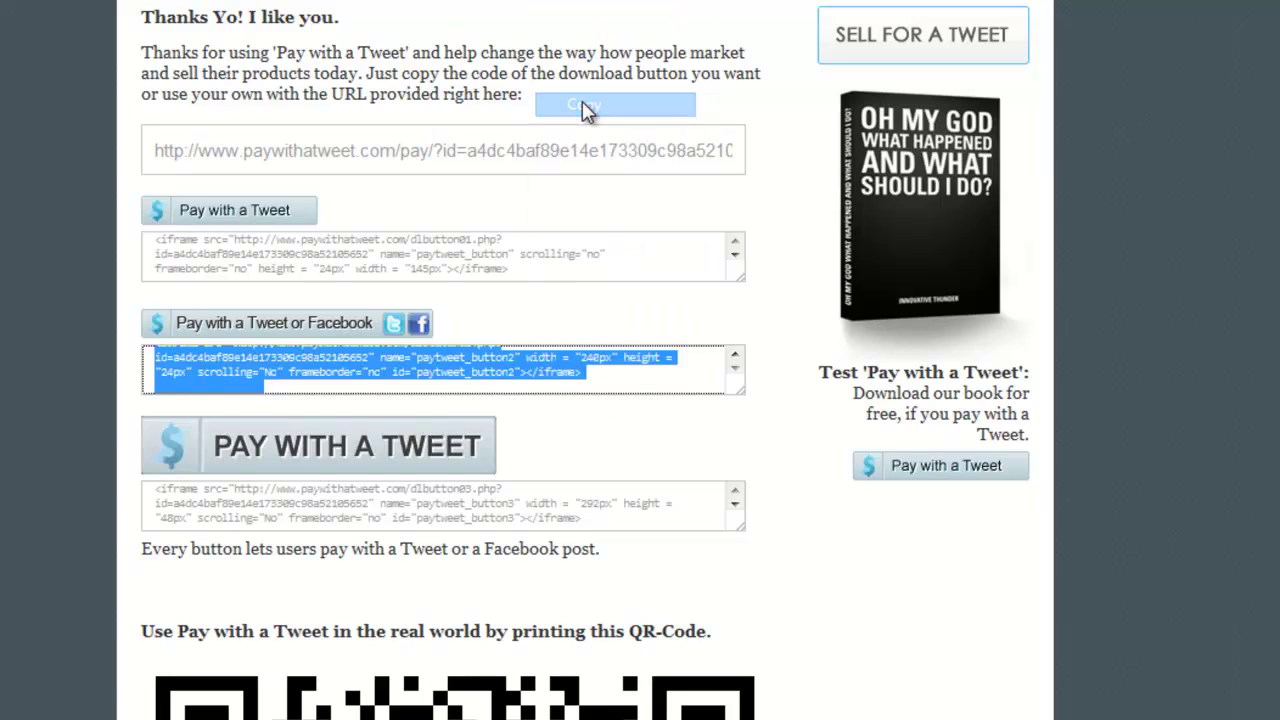
Switch to the WordPress post editor, paste the copied iframe code into the post body in Text mode, and return to Visual mode
left_click(403, 719)
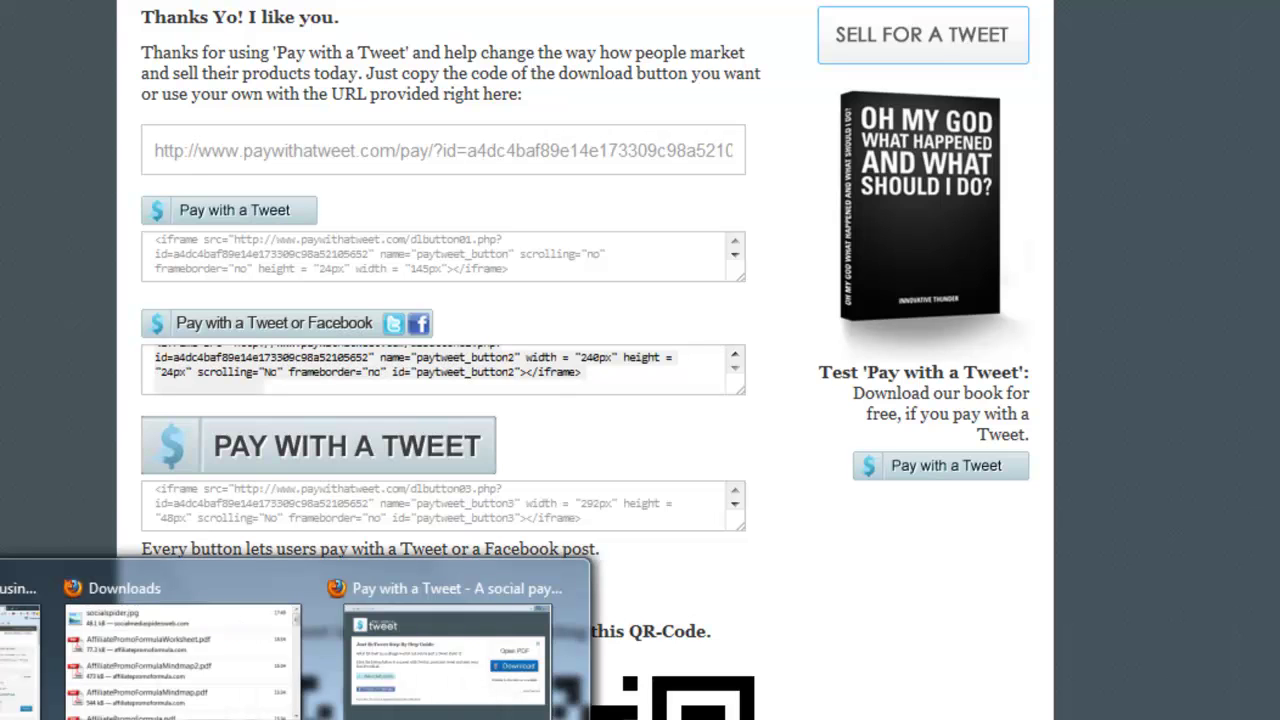
left_click(20, 650)
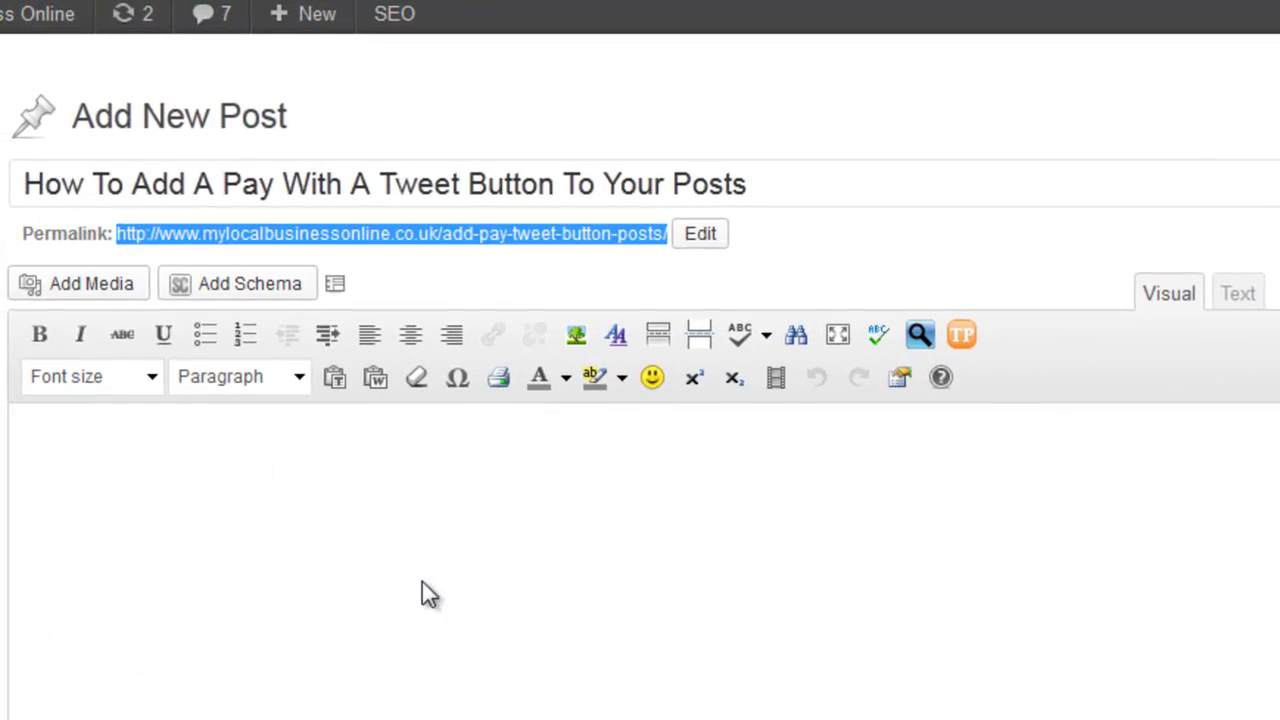
left_click(1237, 296)
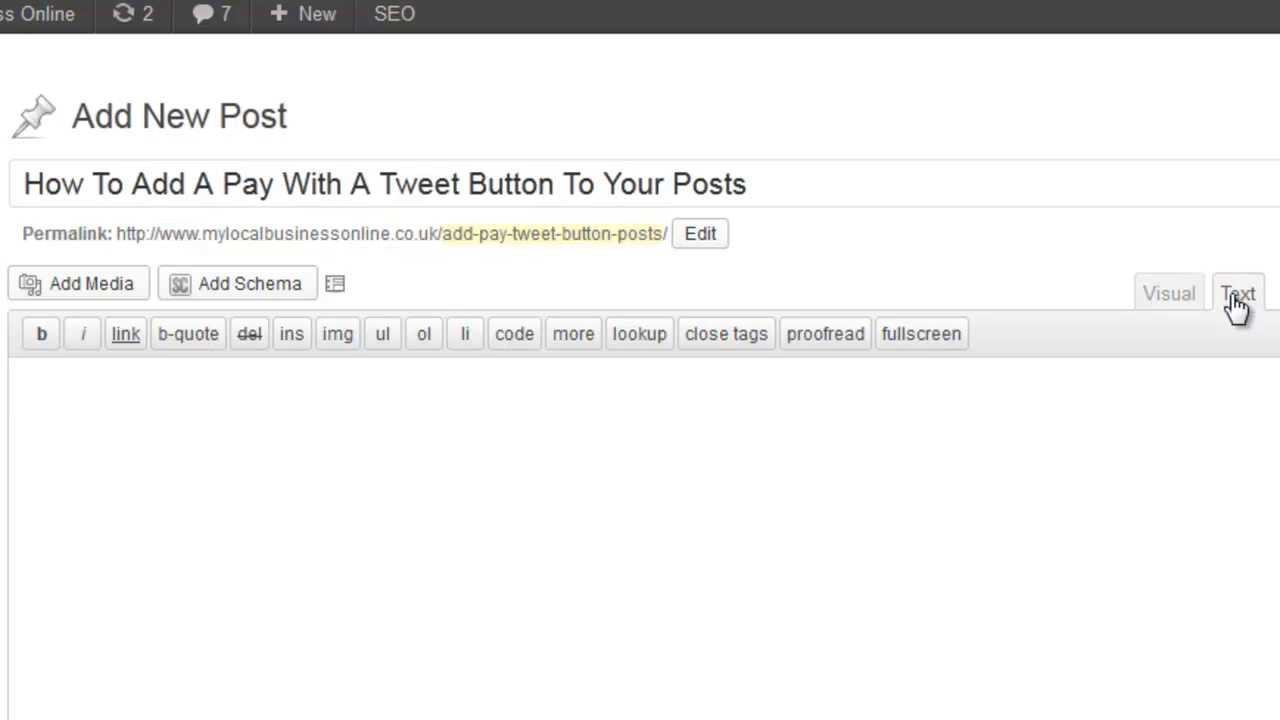
left_click(1005, 458)
key("ctrl+v")
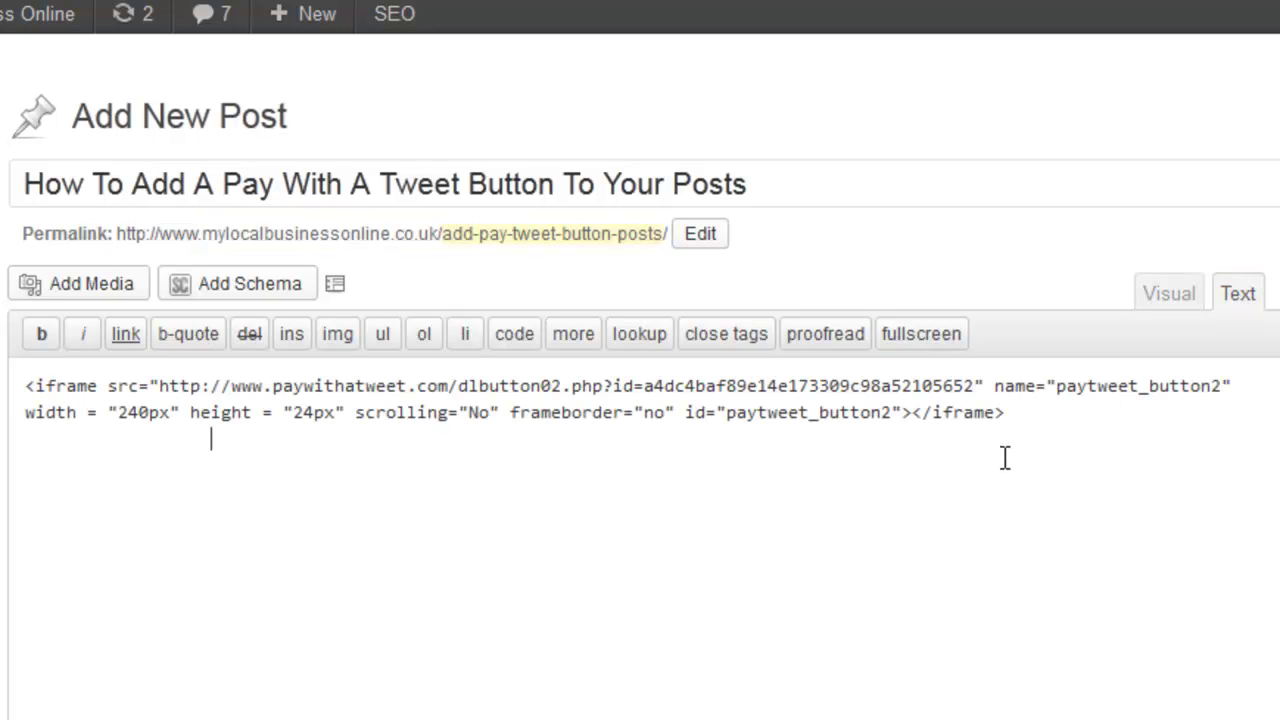
left_click(1168, 300)
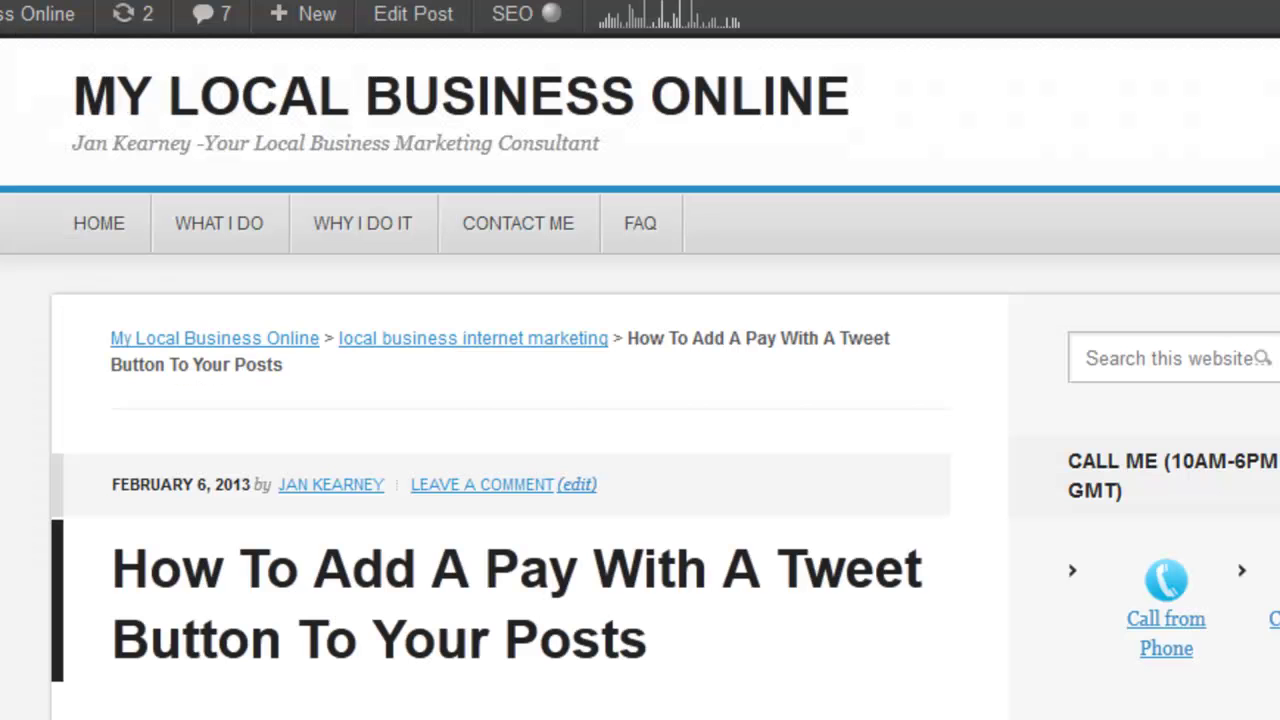
On the published post, open the "Pay with a Tweet or Facebook" button and sign in with Twitter
scroll(640, 380, "down", 5)
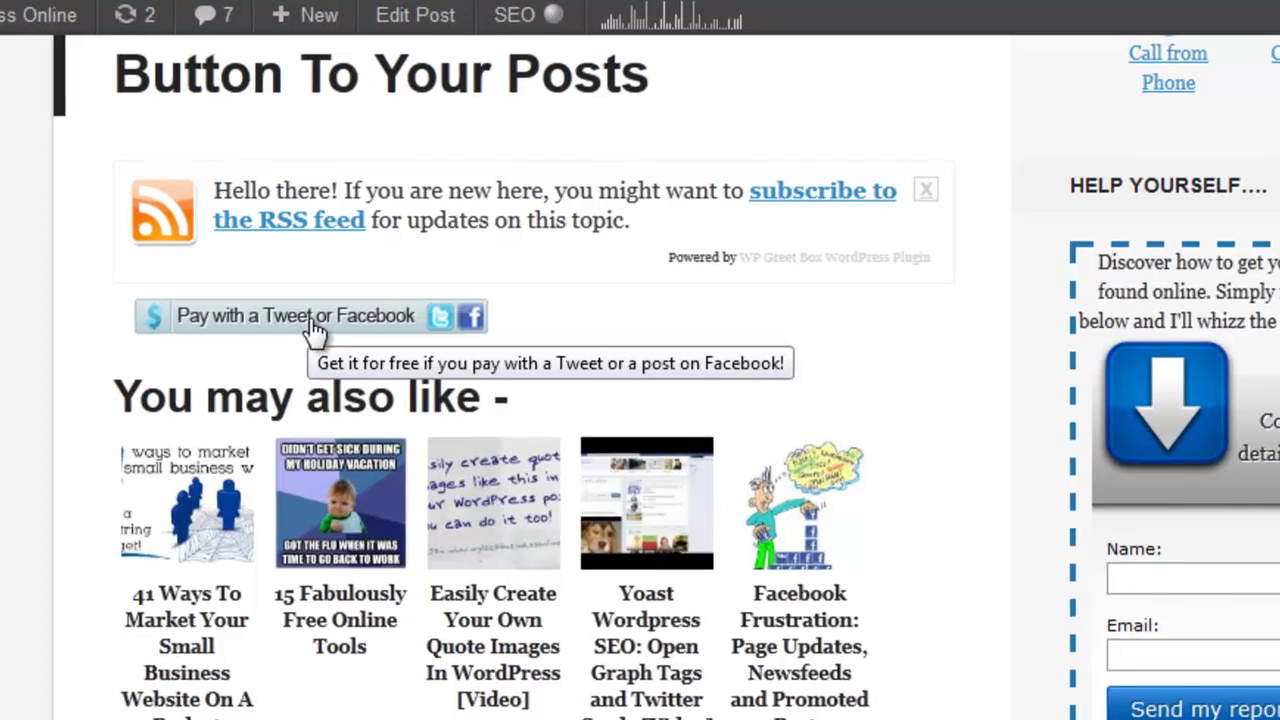
left_click(310, 325)
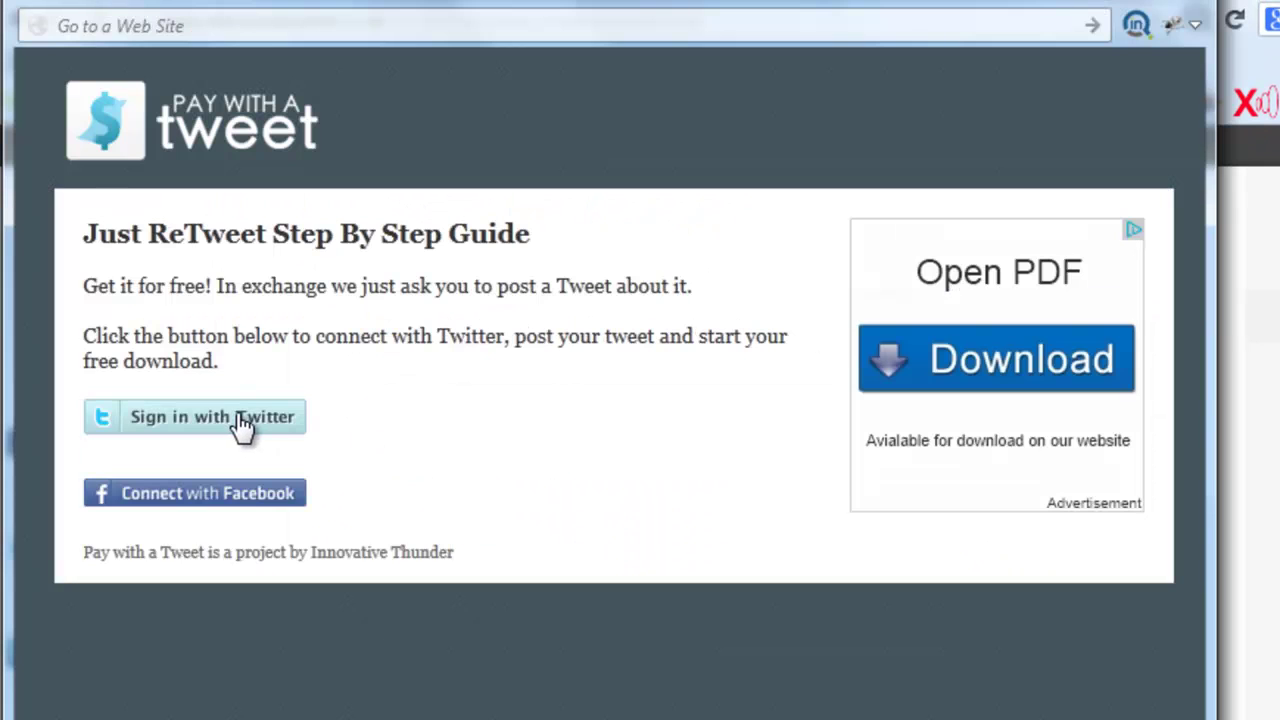
left_click(243, 424)
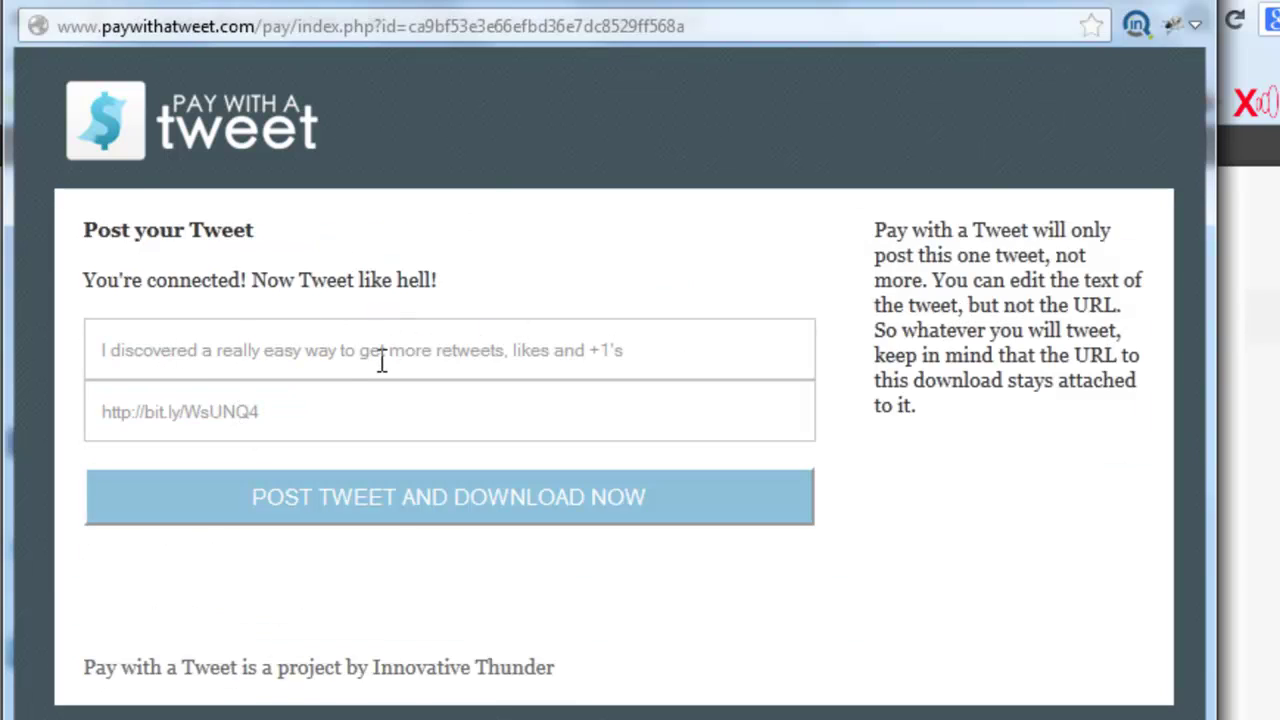
Post the suggested Tweet with its attached short link and confirm the posting
left_click(648, 358)
left_click_drag(648, 358, 720, 369)
left_click(455, 500)
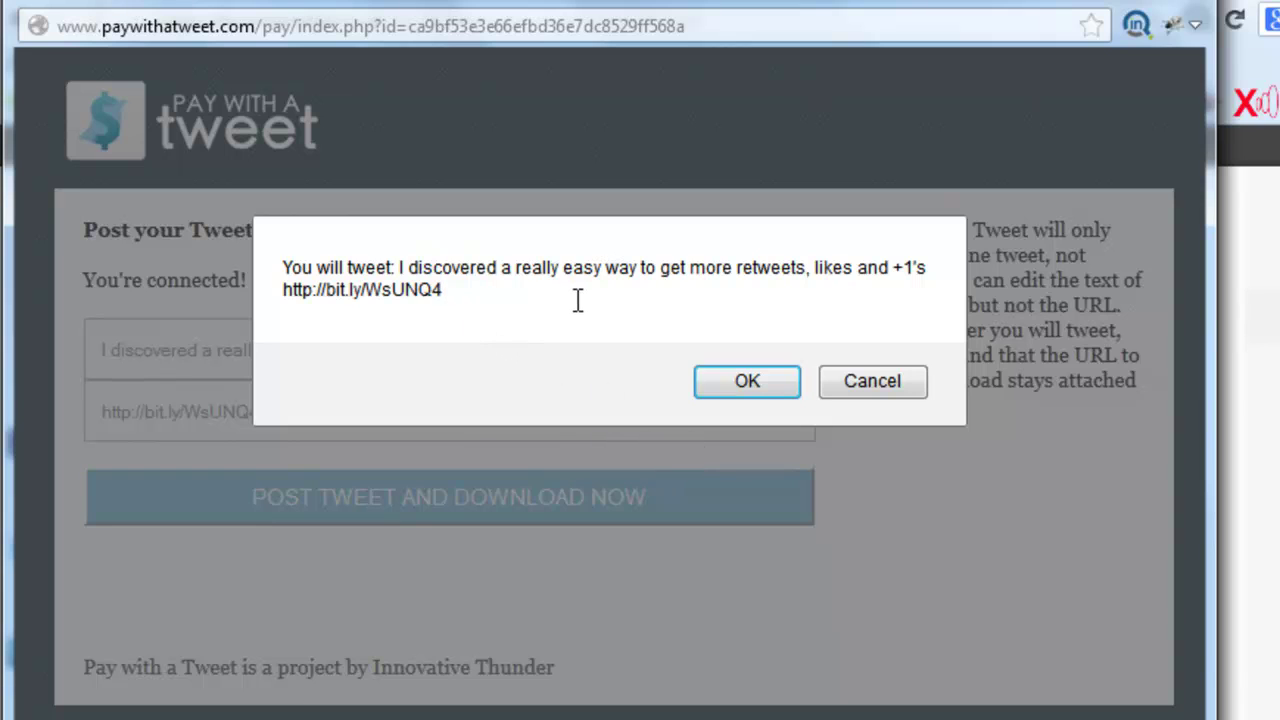
left_click(735, 384)
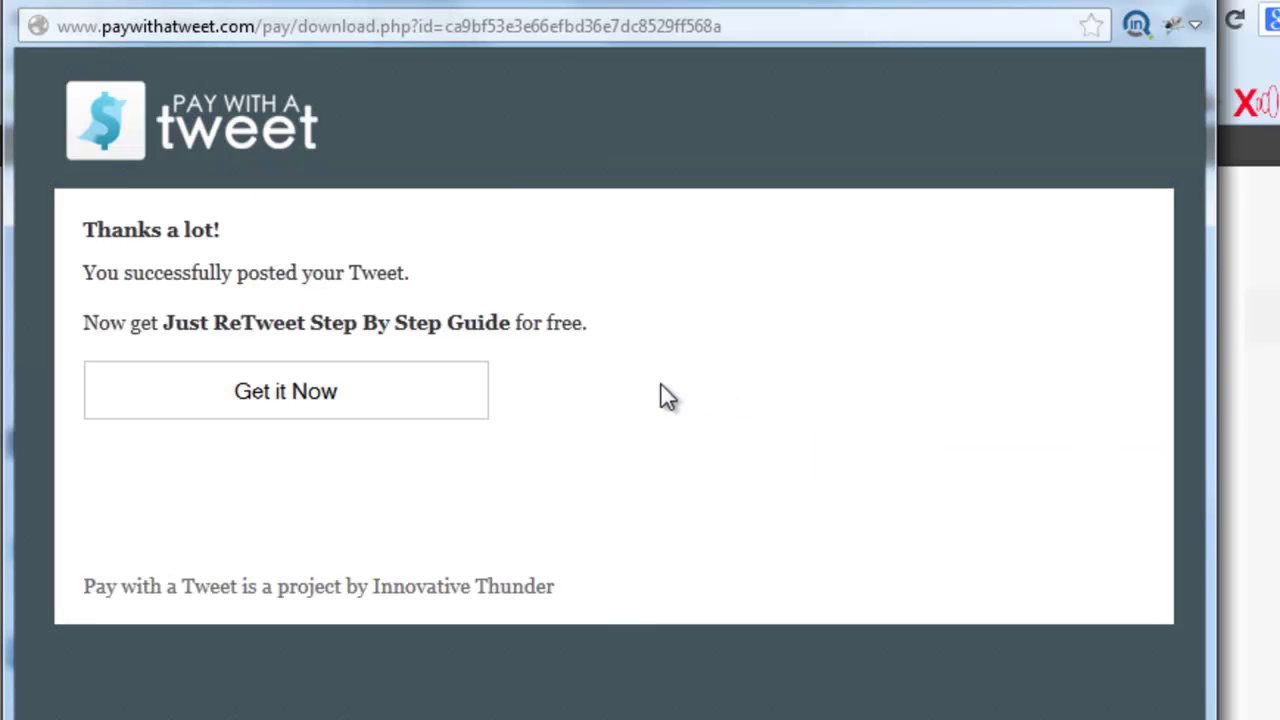
Get the free Just ReTweet Step By Step Guide and look through the first pages of the PDF
left_click(266, 393)
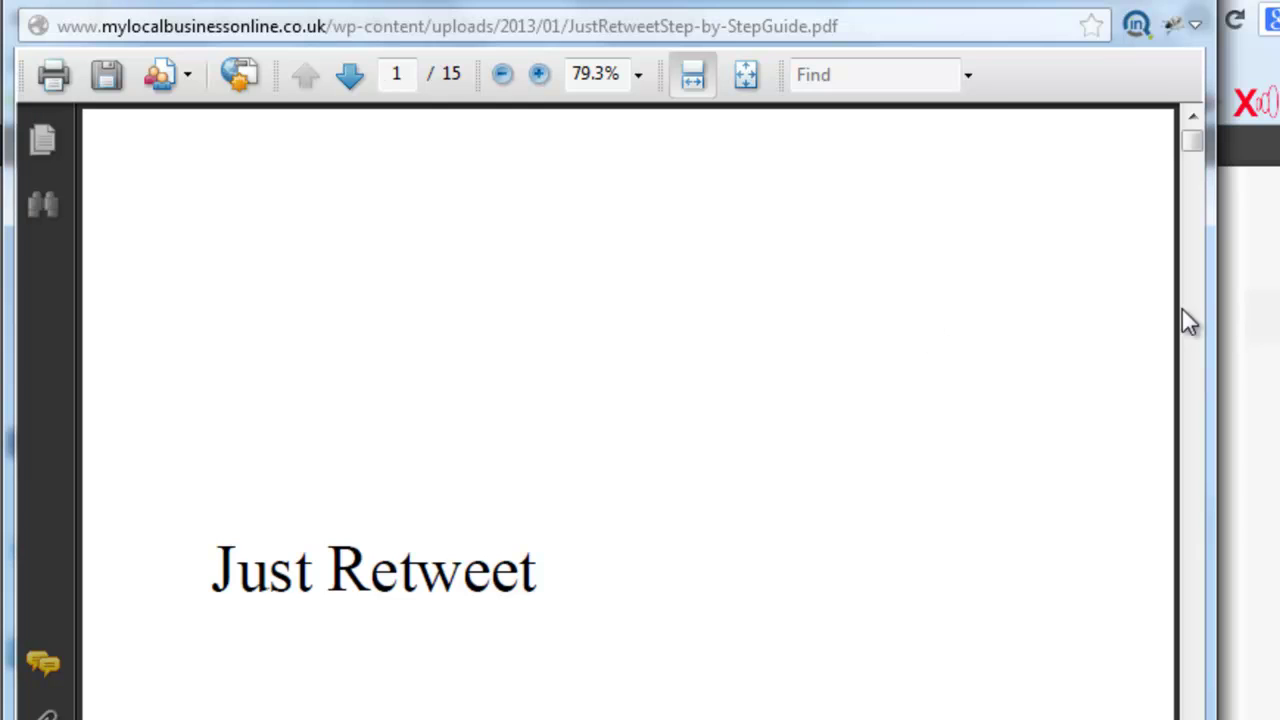
left_click_drag(1192, 135, 1192, 164)
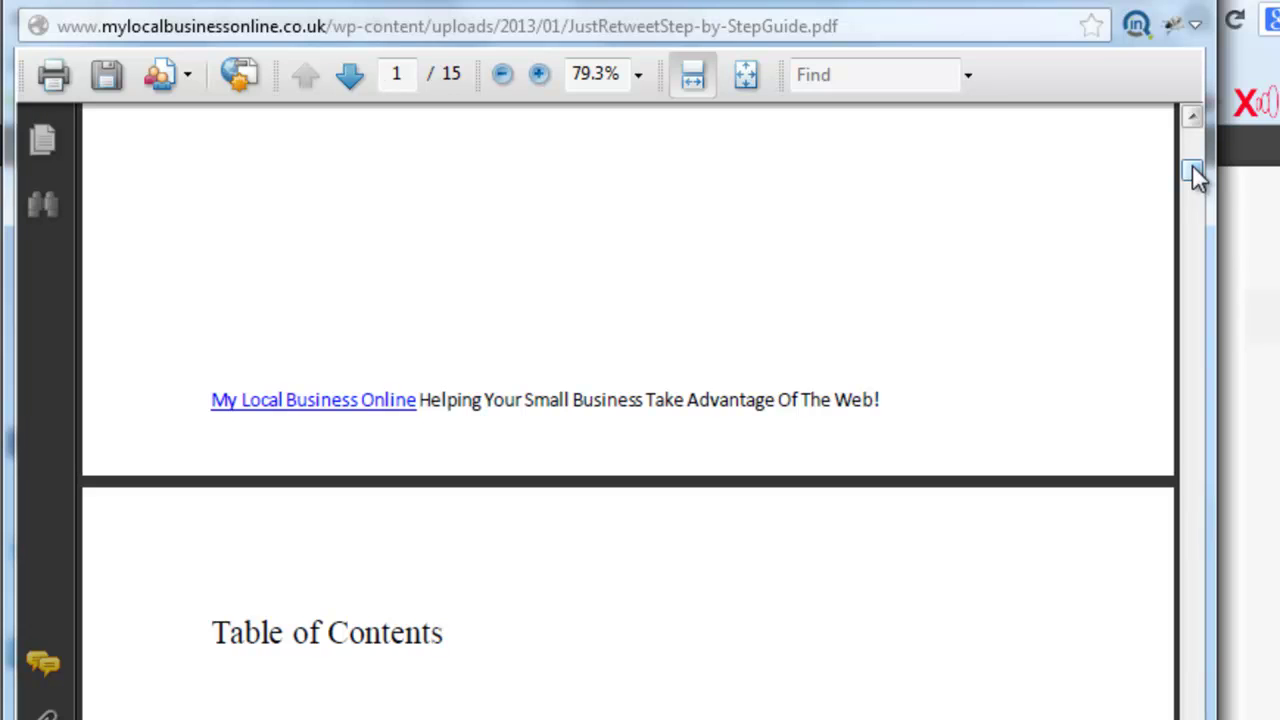
left_click_drag(1192, 164, 1191, 122)
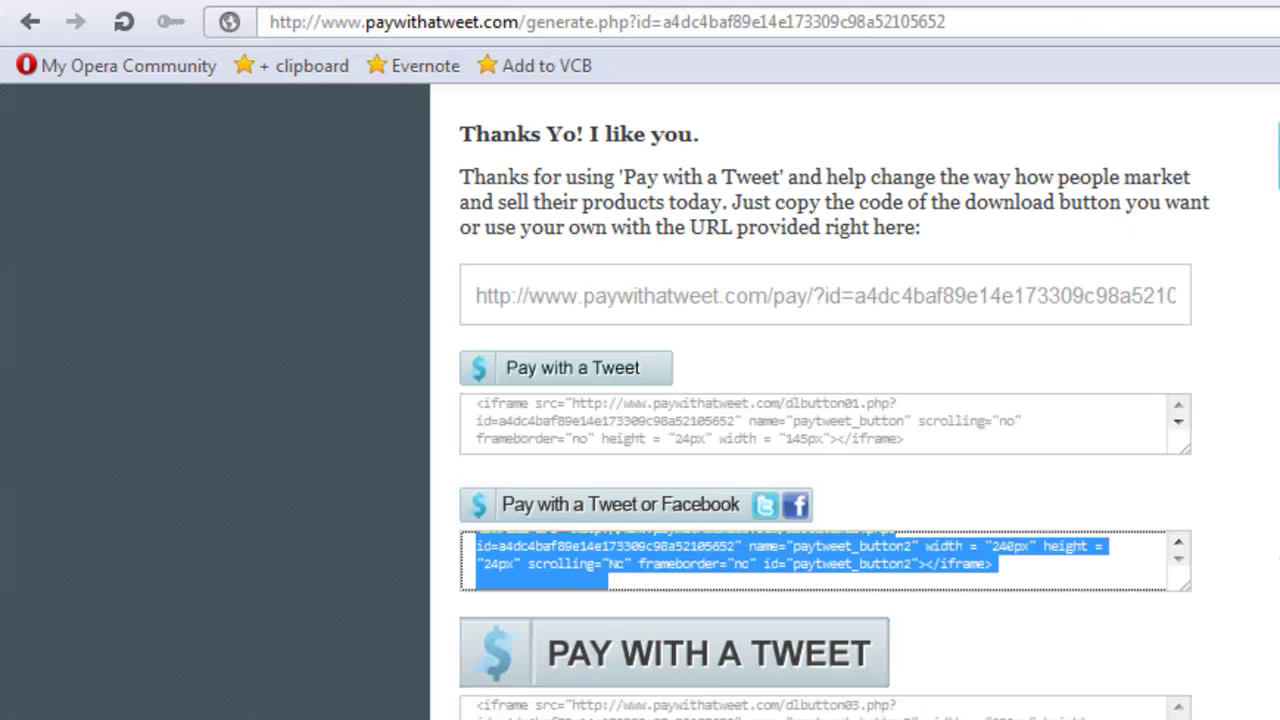
Return to the button creation form on paywithatweet.com and examine the URL attached to every Tweet
left_click(15, 20)
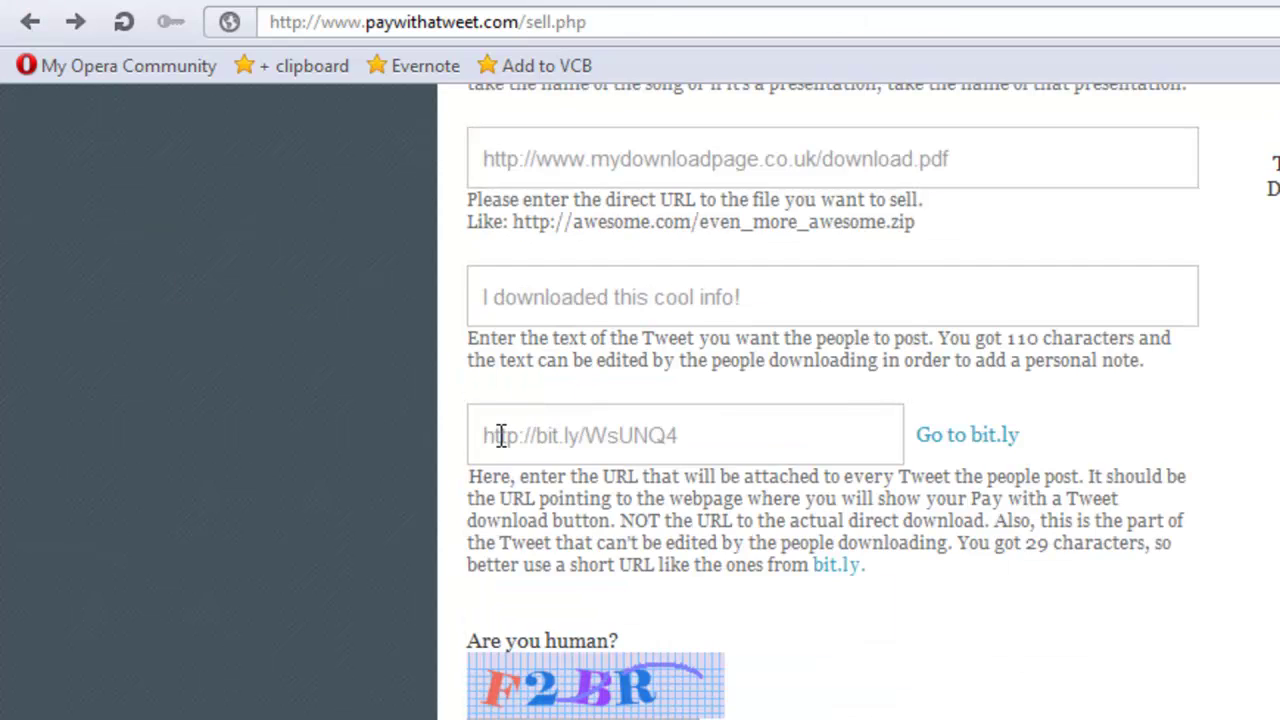
left_click(537, 432)
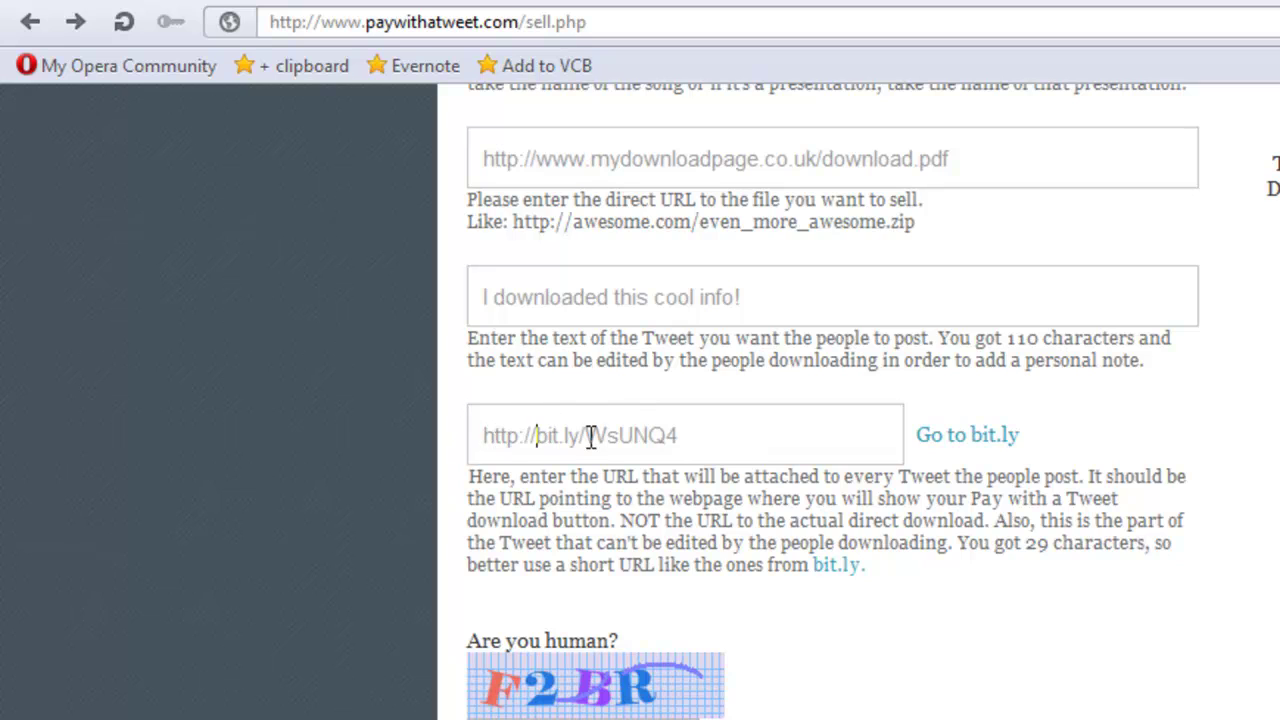